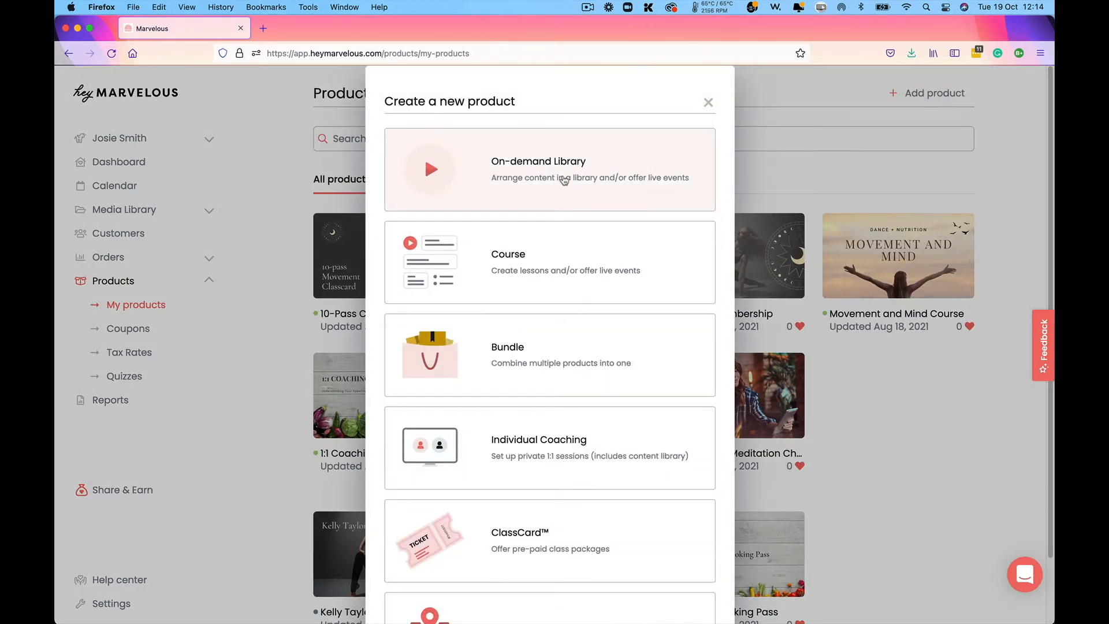
Step: Create a new On-demand Library product and name it "My First Membership"
{"action": "left_click", "coordinate": [564, 180]}
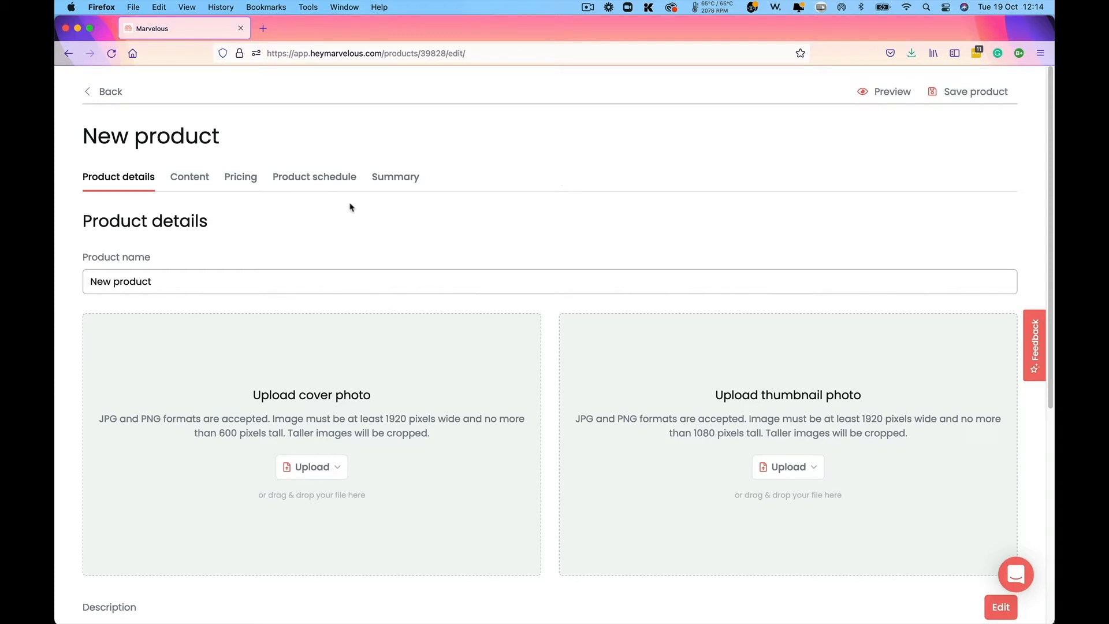
{"action": "left_click_drag", "start_coordinate": [170, 283], "coordinate": [86, 279]}
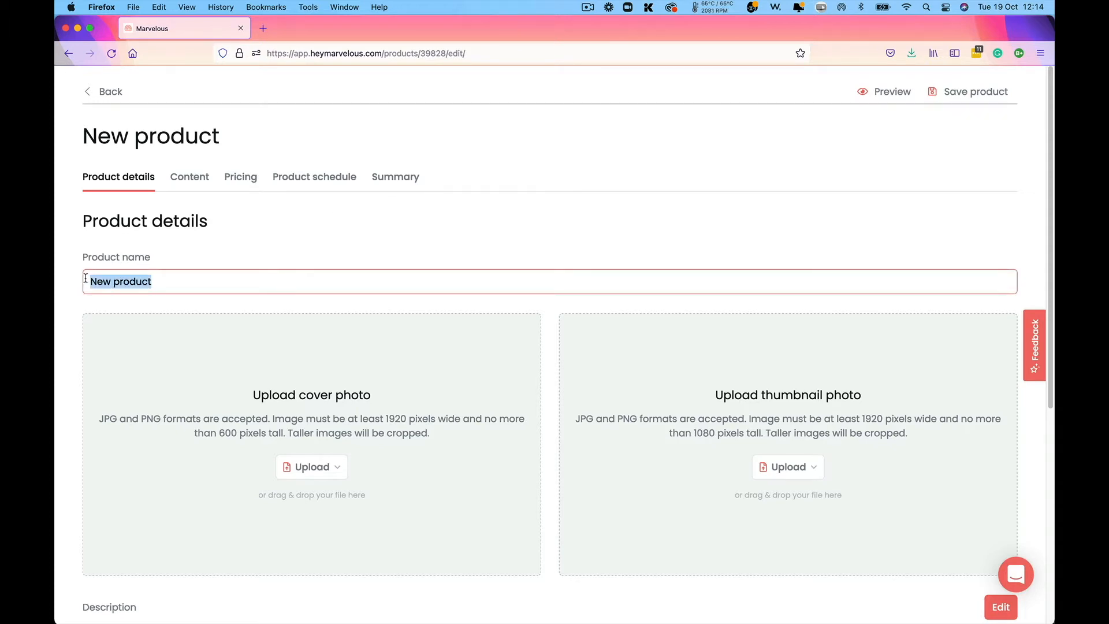
{"action": "type", "text": "My First "}
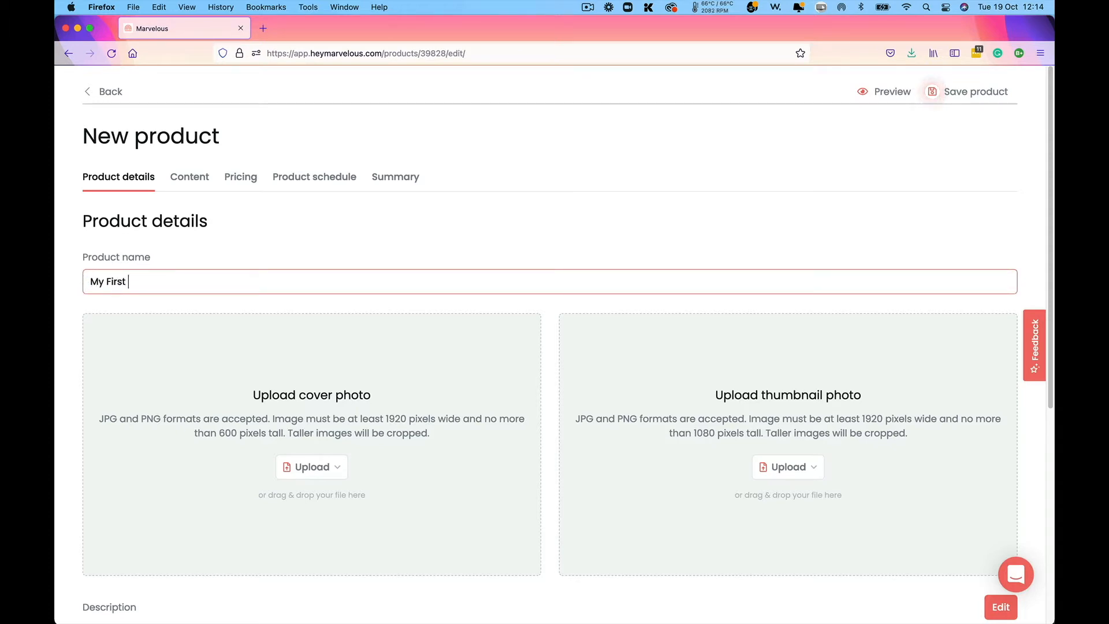
{"action": "type", "text": "Membership"}
Step: Upload the flower image as the cover photo and the "My First Membership" flower image as the thumbnail photo
{"action": "scroll", "coordinate": [223, 408], "scroll_direction": "down", "scroll_amount": 1}
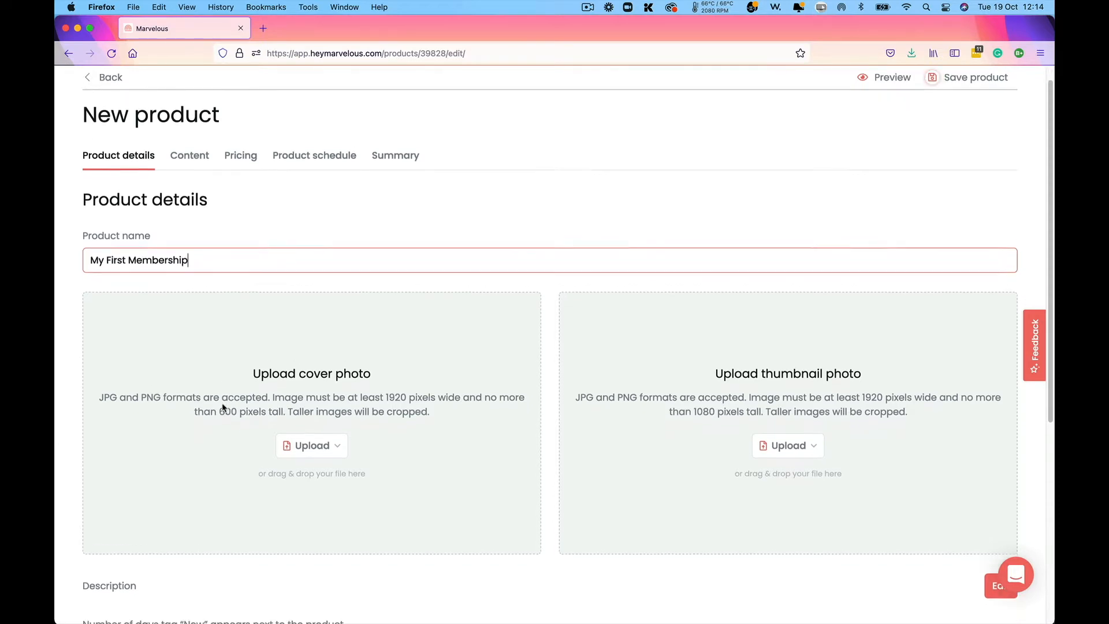
{"action": "scroll", "coordinate": [223, 407], "scroll_direction": "down", "scroll_amount": 1}
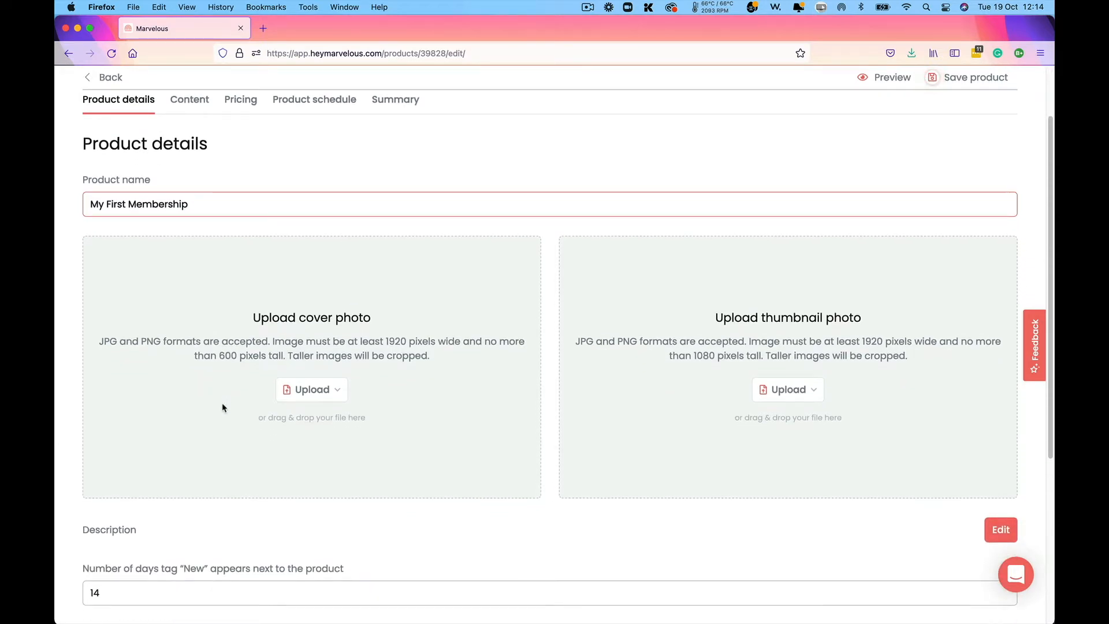
{"action": "left_click", "coordinate": [341, 390]}
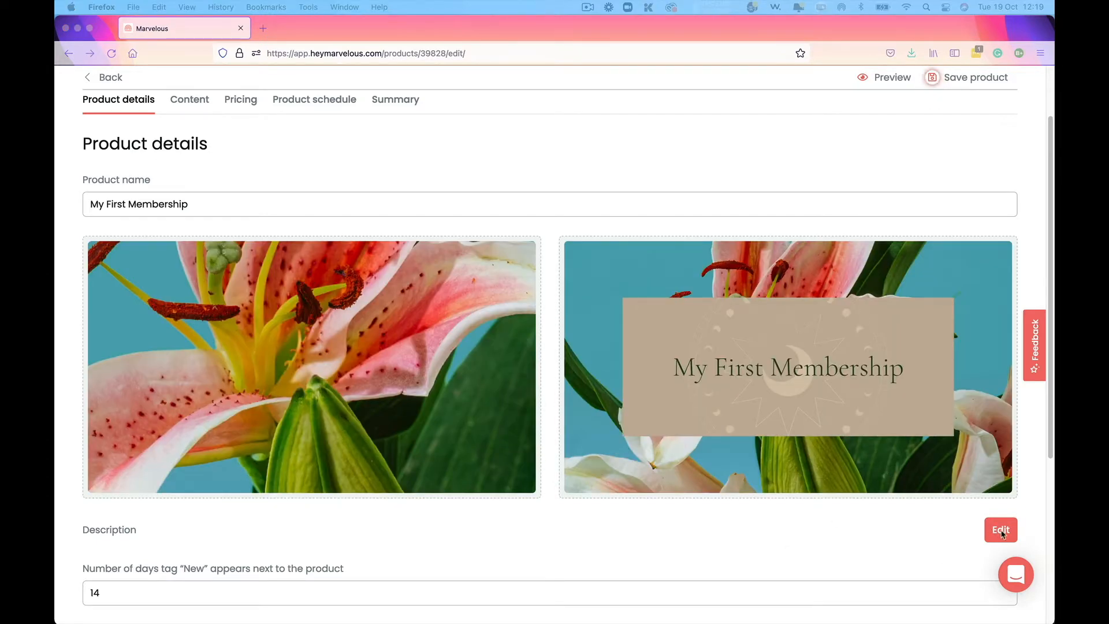
Step: Save a description starting "Learn to utilize your ebb and flow in life with this Membership", covering monthly season themes and weekly live-stream meditation sessions
{"action": "left_click", "coordinate": [1001, 532]}
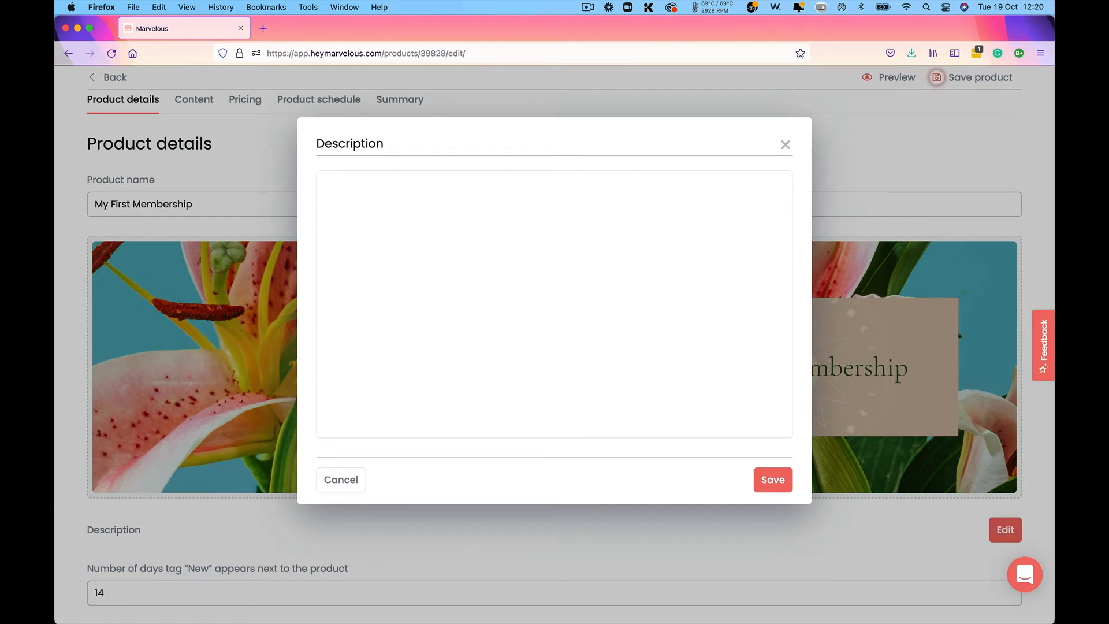
{"action": "key", "text": "super+Tab"}
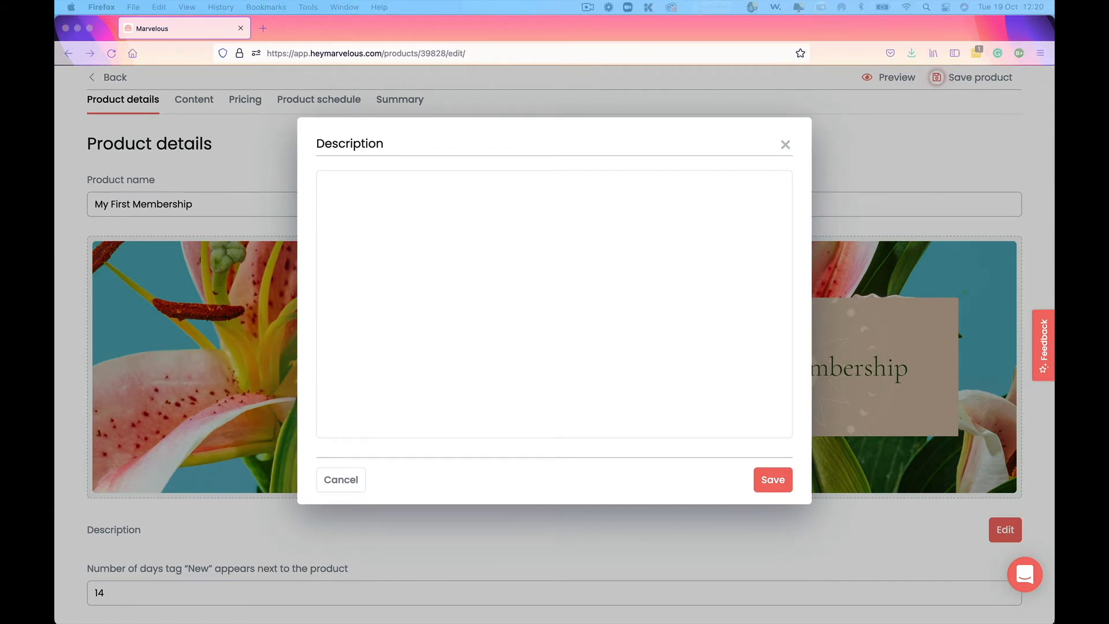
{"action": "key", "text": "super+Tab"}
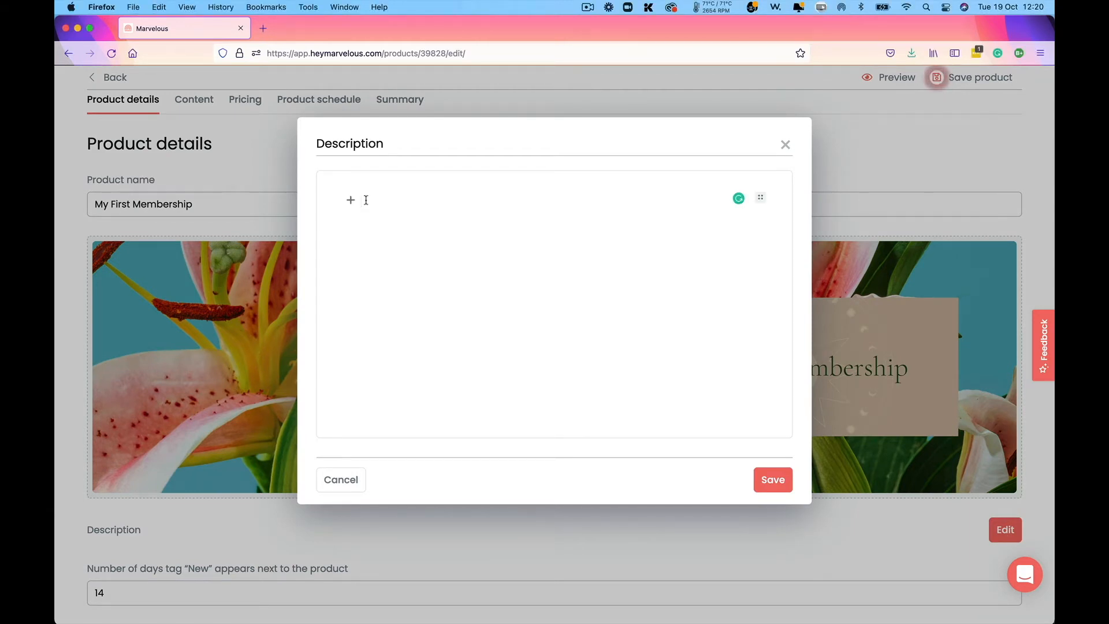
{"action": "type", "text": "Learn to utilize your ebb and flow in life with this Membership. Each month we have a new theme based on the part of the season we are experiencing. There are also weekly live-stream meditation sessions."}
{"action": "left_click", "coordinate": [763, 483]}
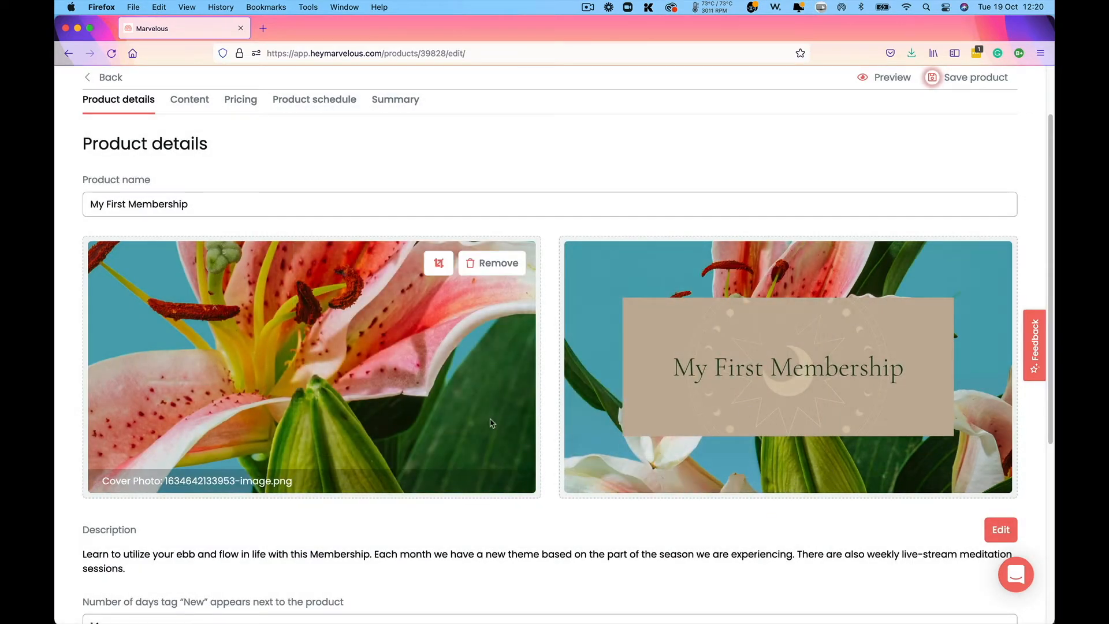
Step: Add the videos "Recording - Mind + Movement Matters" and "kundalini dance" from the media library to the product's content
{"action": "scroll", "coordinate": [491, 421], "scroll_direction": "down", "scroll_amount": 4}
{"action": "scroll", "coordinate": [491, 423], "scroll_direction": "down", "scroll_amount": 3}
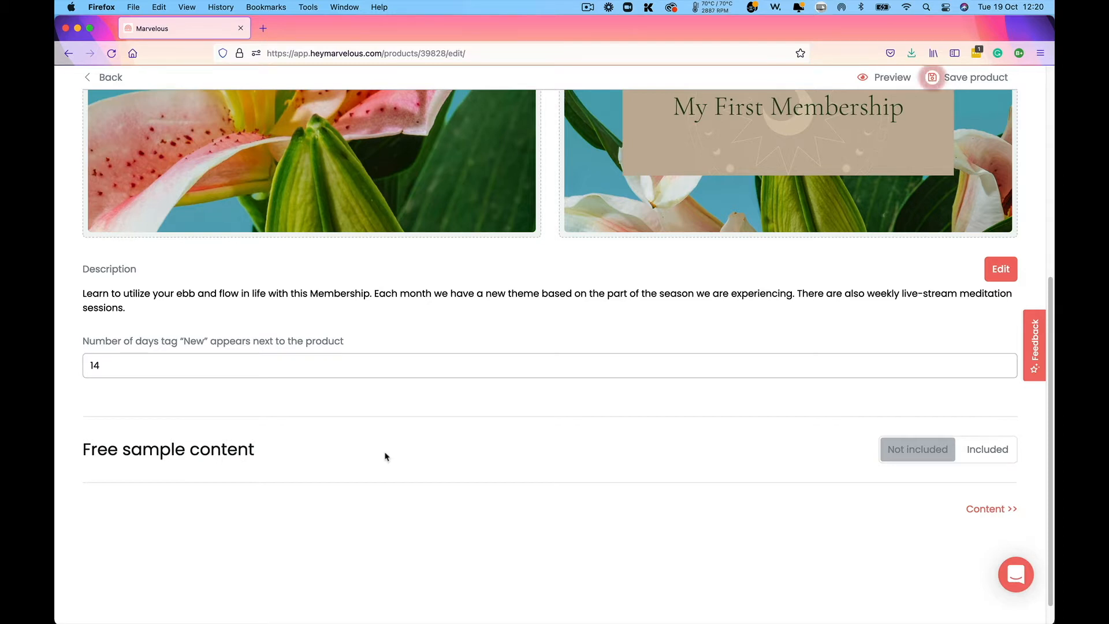
{"action": "scroll", "coordinate": [386, 456], "scroll_direction": "up", "scroll_amount": 6}
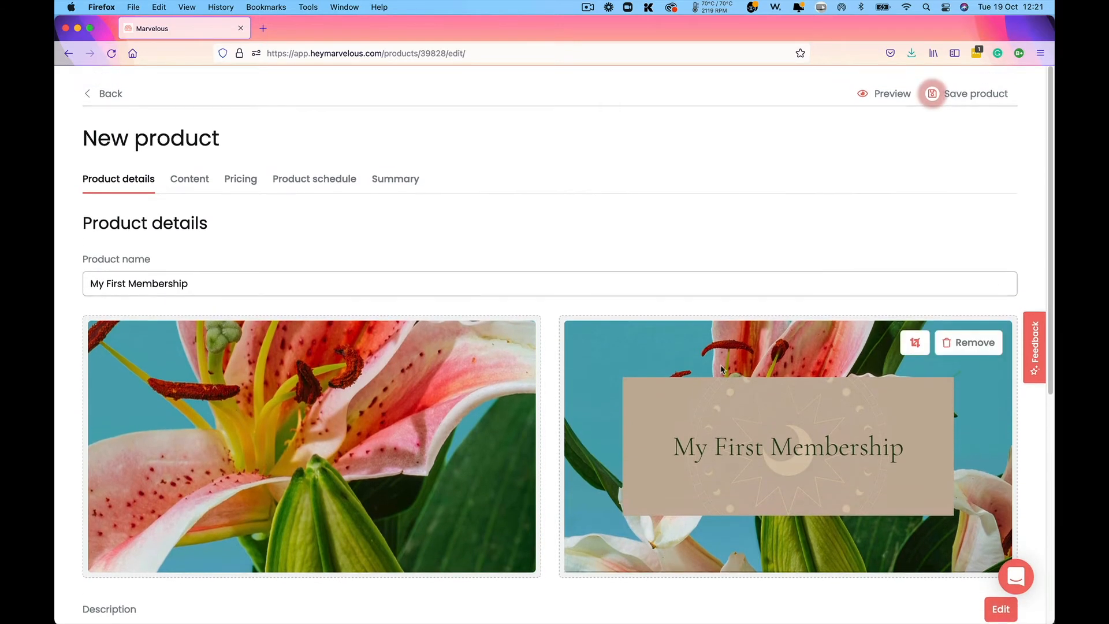
{"action": "left_click", "coordinate": [191, 179]}
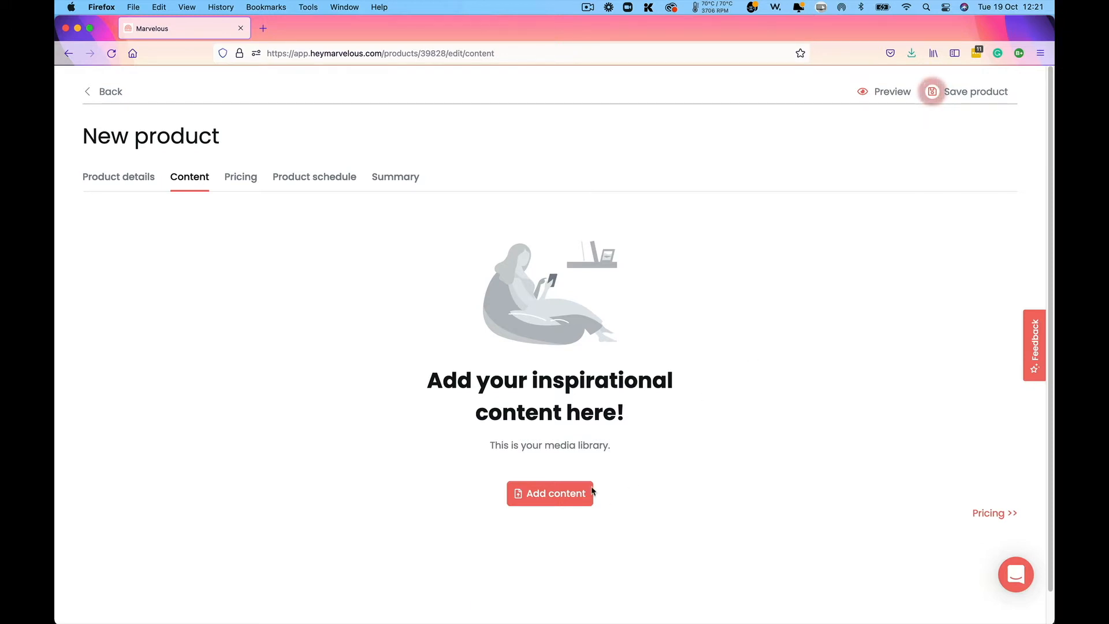
{"action": "left_click", "coordinate": [574, 495]}
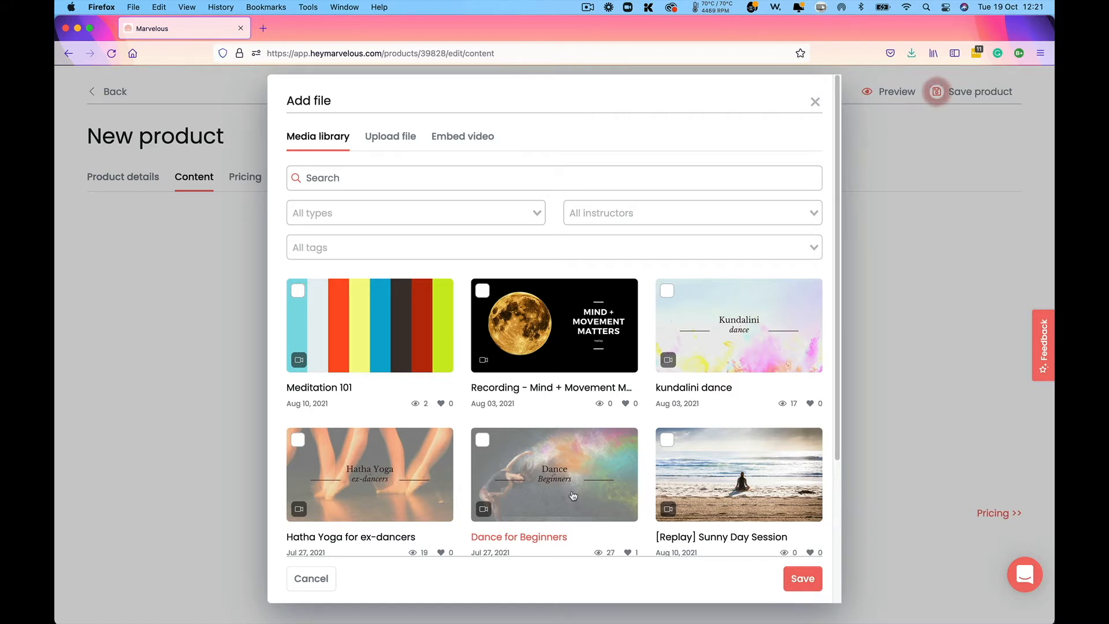
{"action": "left_click", "coordinate": [391, 138]}
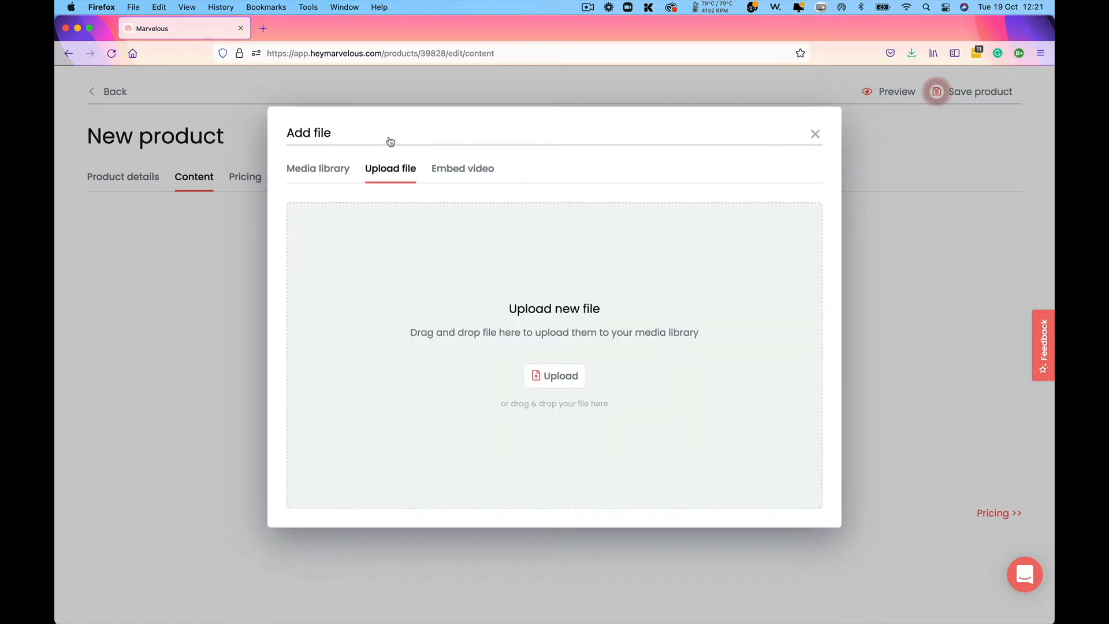
{"action": "left_click", "coordinate": [468, 170]}
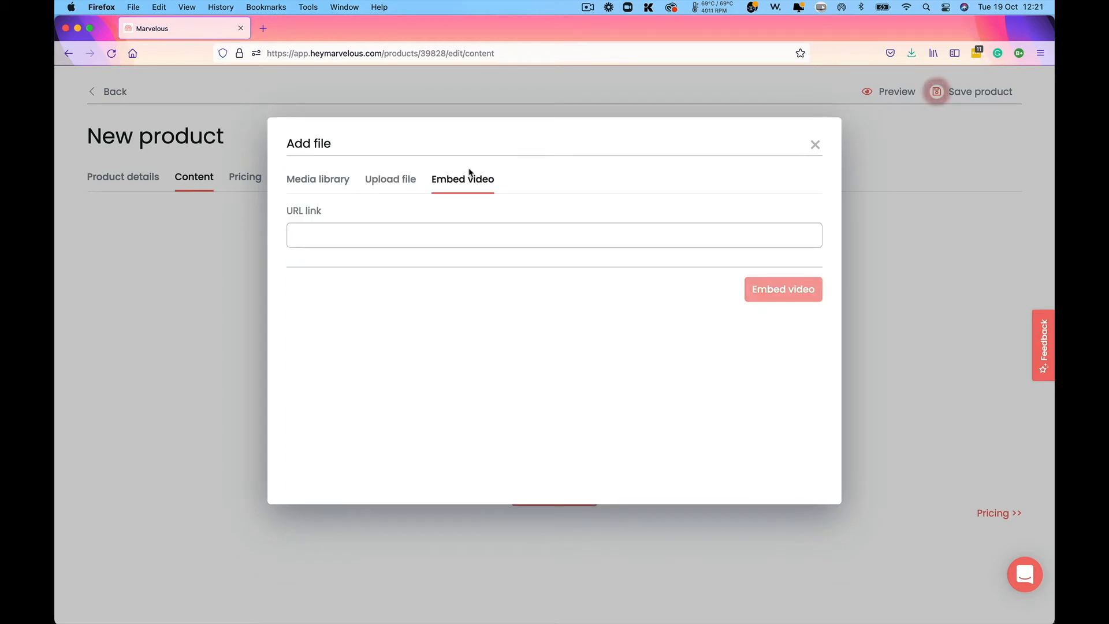
{"action": "left_click", "coordinate": [345, 180]}
{"action": "left_click", "coordinate": [482, 291]}
{"action": "left_click", "coordinate": [667, 291]}
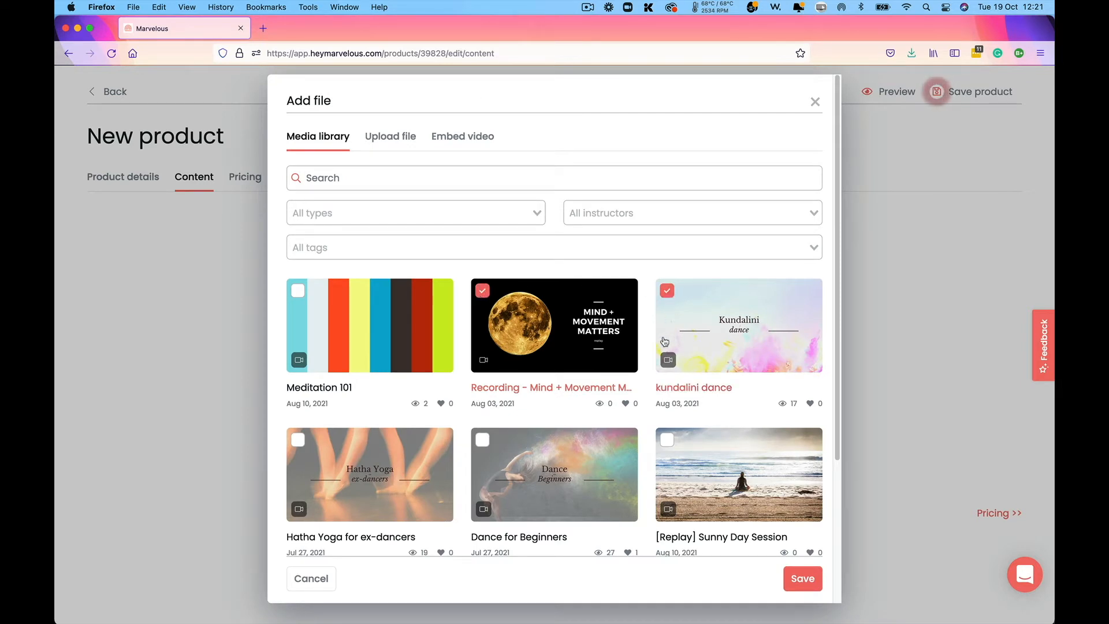
{"action": "left_click", "coordinate": [802, 579]}
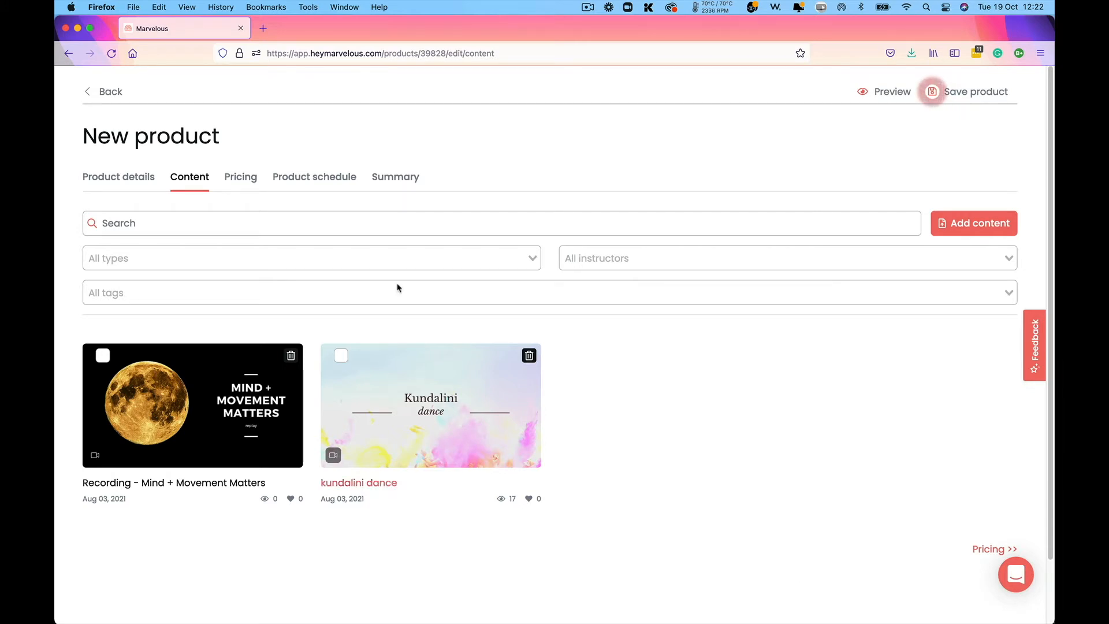
Step: Set the product's price to recurring monthly payments of 29 USD
{"action": "left_click", "coordinate": [251, 180]}
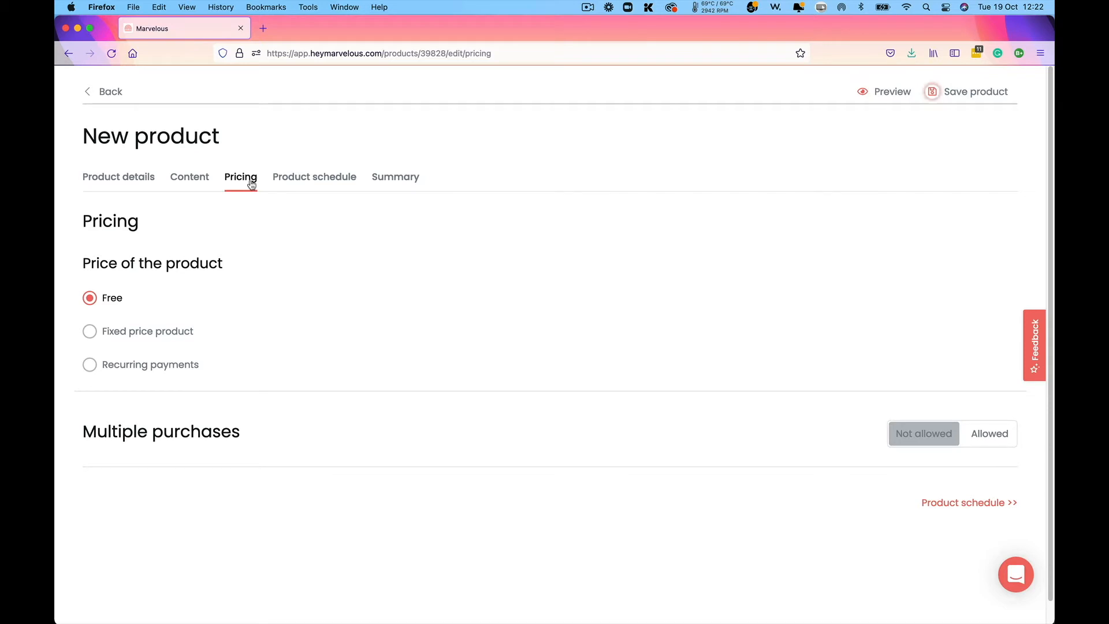
{"action": "left_click", "coordinate": [95, 369]}
{"action": "left_click", "coordinate": [148, 404]}
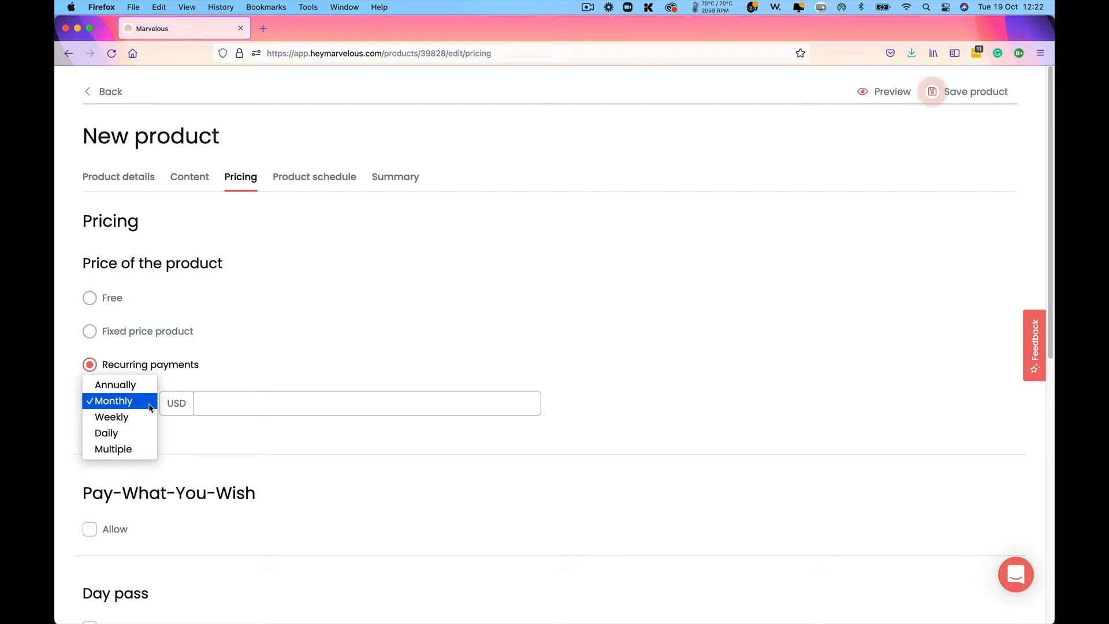
{"action": "key", "text": "Escape"}
{"action": "left_click", "coordinate": [214, 400]}
{"action": "type", "text": "29"}
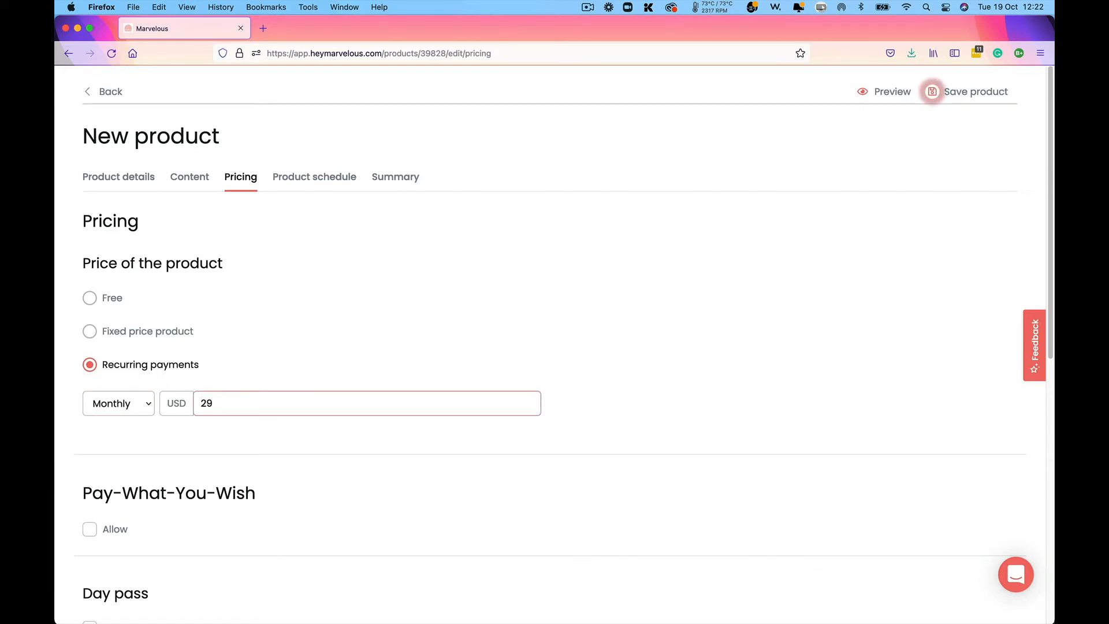
Step: Review the Pay-What-You-Wish, day pass, tax, trial access and multiple purchases options in the pricing settings, leaving the trial excluded
{"action": "scroll", "coordinate": [189, 485], "scroll_direction": "down", "scroll_amount": 5}
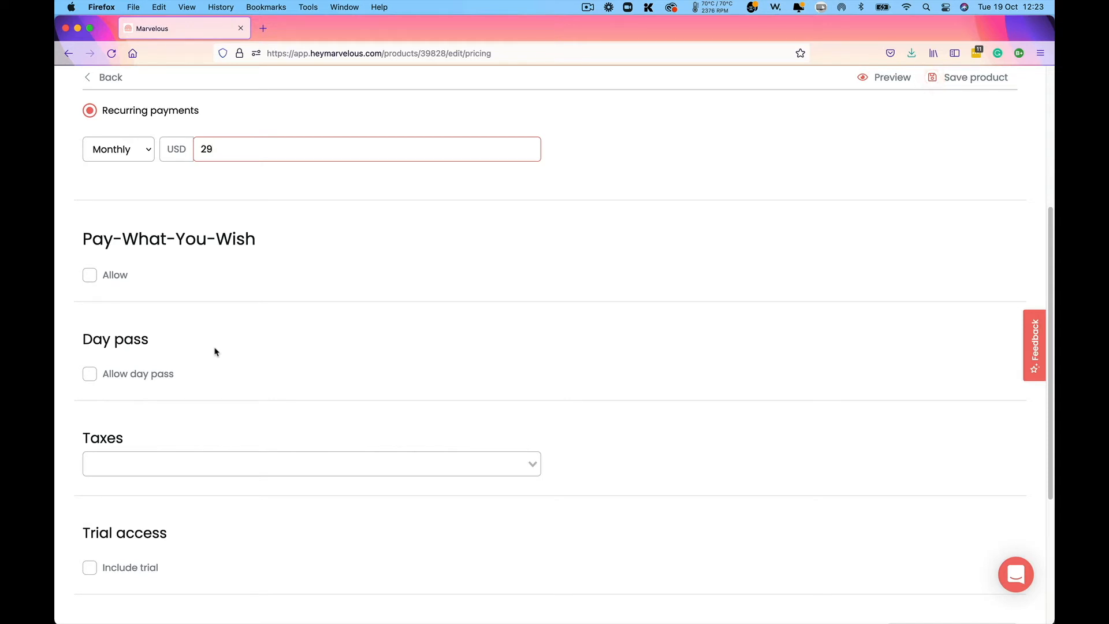
{"action": "scroll", "coordinate": [215, 351], "scroll_direction": "down", "scroll_amount": 3}
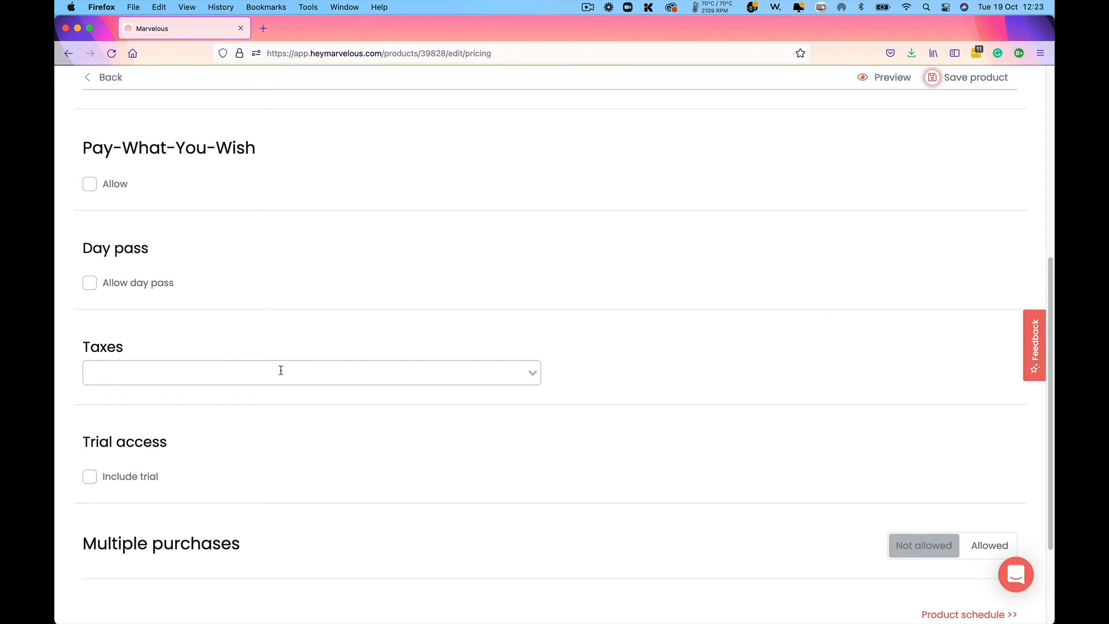
{"action": "scroll", "coordinate": [280, 370], "scroll_direction": "down", "scroll_amount": 5}
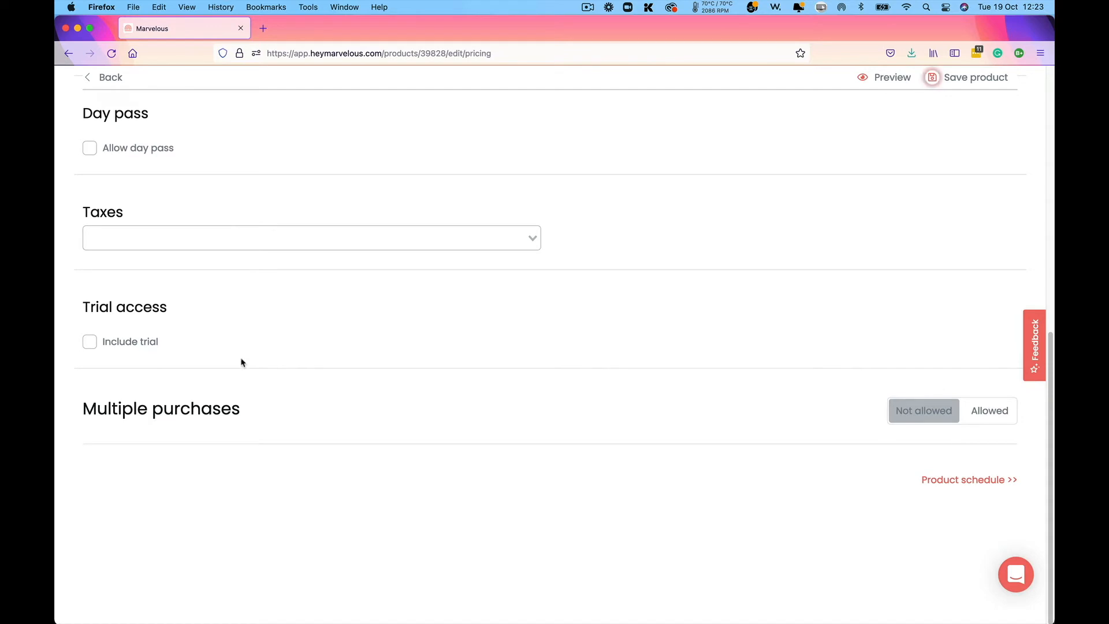
{"action": "left_click", "coordinate": [88, 343]}
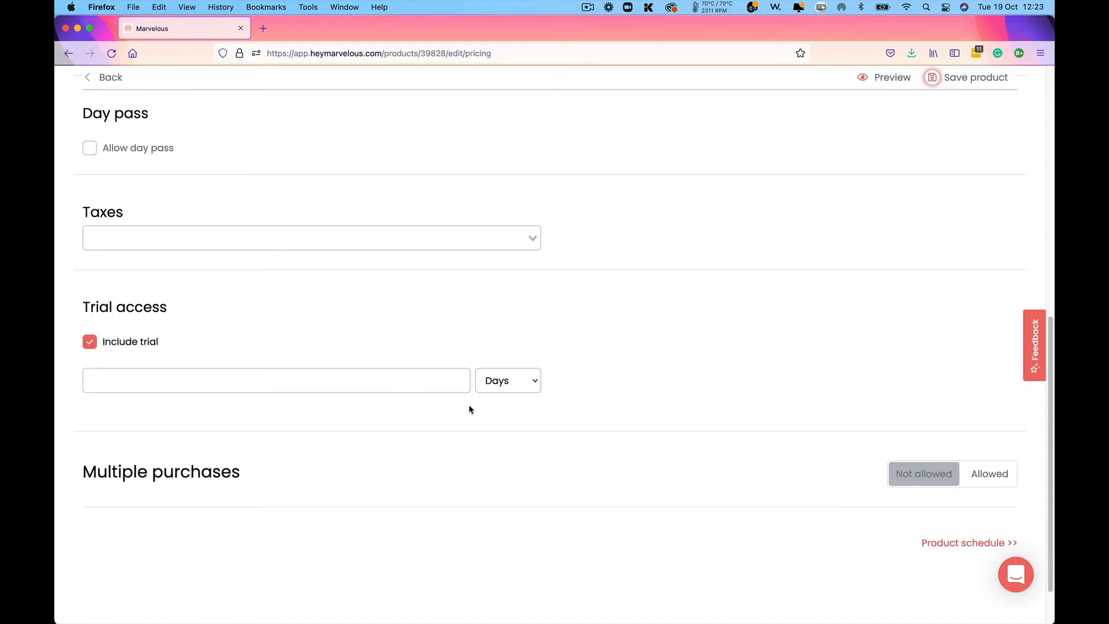
{"action": "left_click", "coordinate": [527, 383]}
{"action": "left_click", "coordinate": [91, 342]}
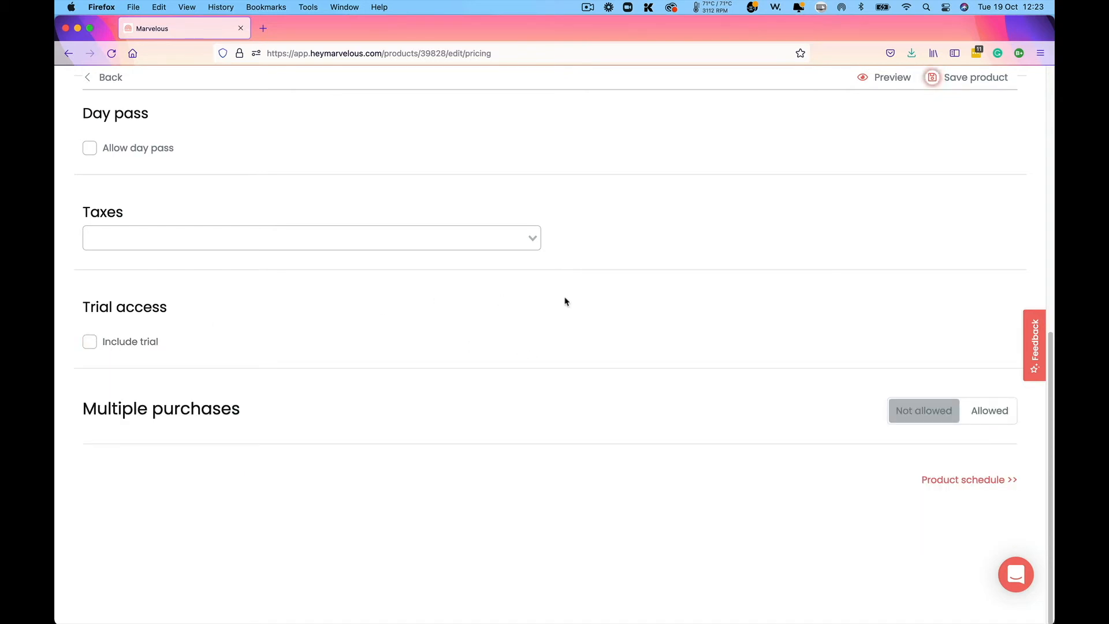
{"action": "scroll", "coordinate": [622, 310], "scroll_direction": "up", "scroll_amount": 5}
{"action": "scroll", "coordinate": [622, 310], "scroll_direction": "up", "scroll_amount": 4}
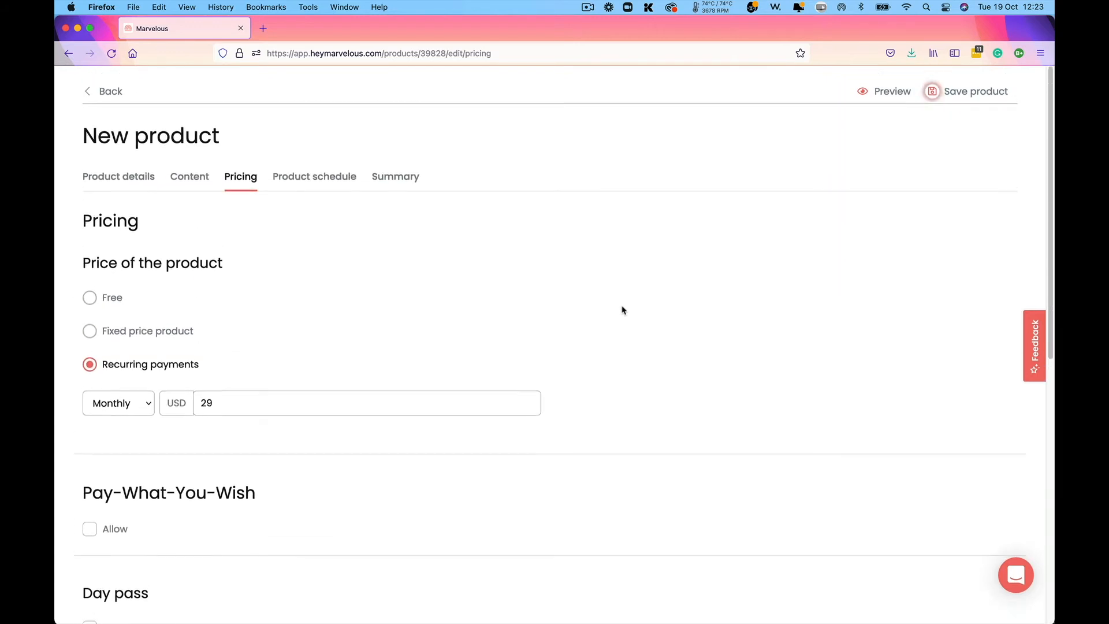
Step: Check the fixed start and end date option in the product schedule and return the schedule to Evergreen
{"action": "left_click", "coordinate": [334, 181]}
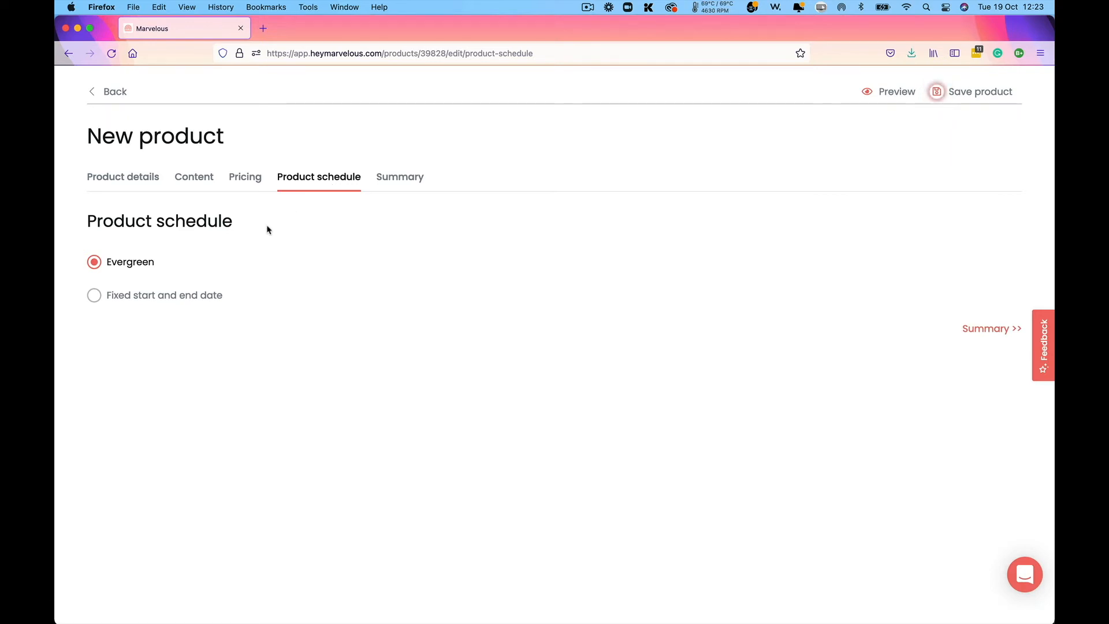
{"action": "left_click", "coordinate": [101, 301]}
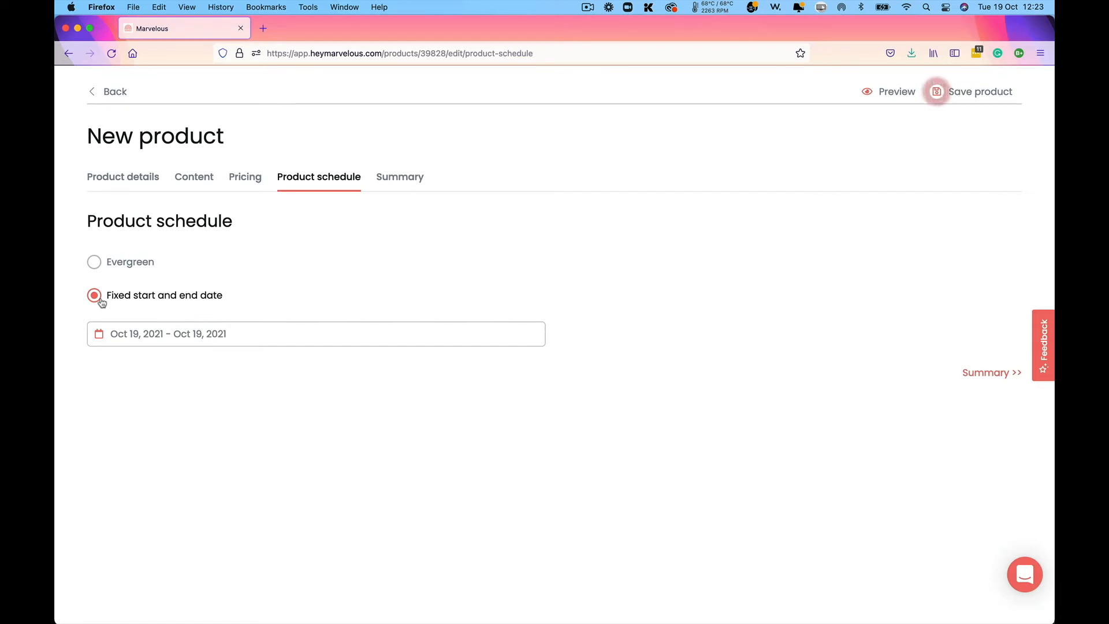
{"action": "left_click", "coordinate": [97, 263]}
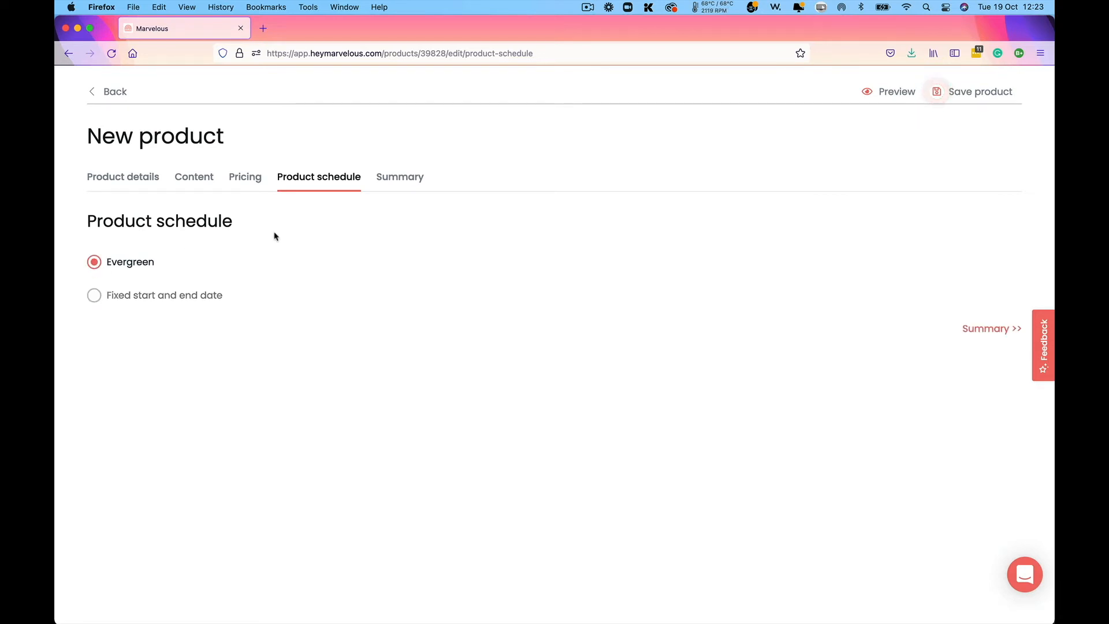
Step: Go through the product's summary settings and disable the display of product stats
{"action": "left_click", "coordinate": [402, 179]}
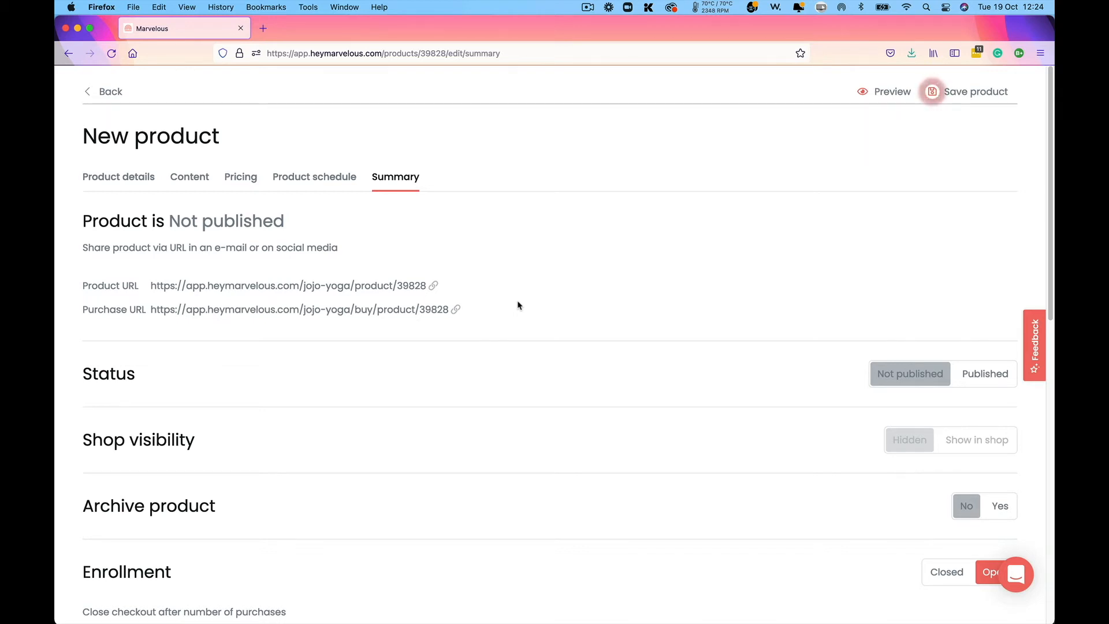
{"action": "scroll", "coordinate": [715, 349], "scroll_direction": "down", "scroll_amount": 3}
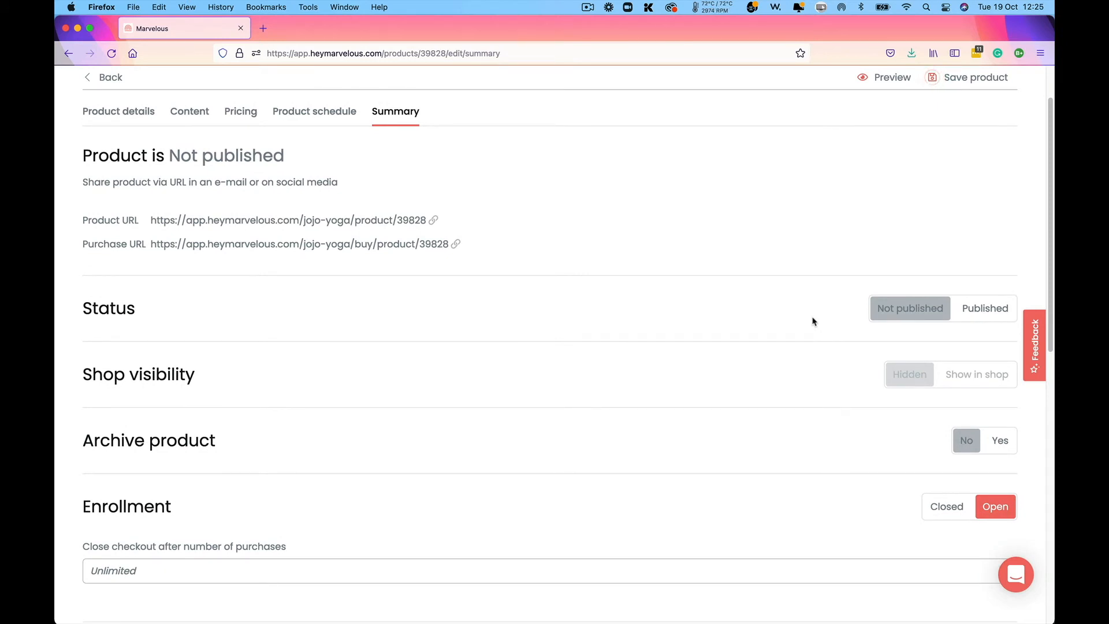
{"action": "scroll", "coordinate": [812, 319], "scroll_direction": "down", "scroll_amount": 1}
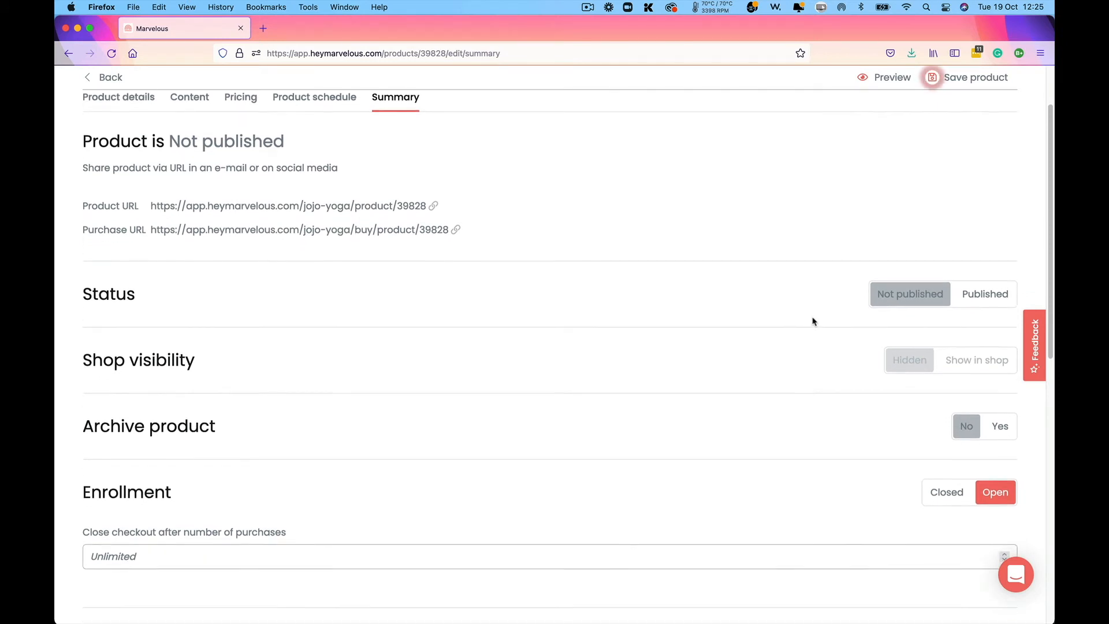
{"action": "scroll", "coordinate": [812, 320], "scroll_direction": "down", "scroll_amount": 1}
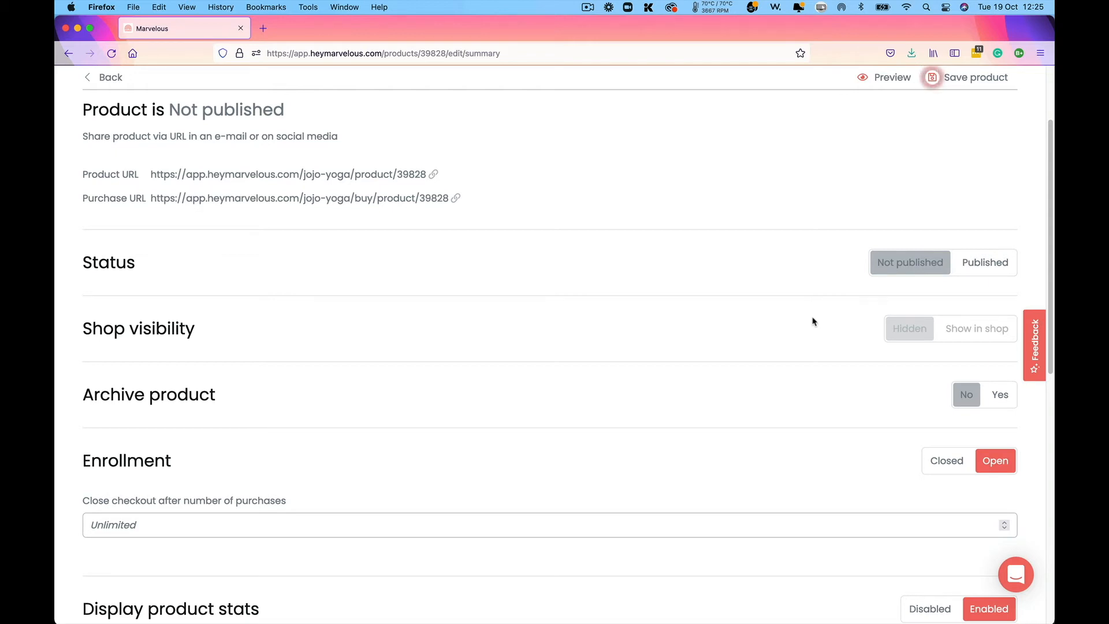
{"action": "scroll", "coordinate": [812, 321], "scroll_direction": "down", "scroll_amount": 5}
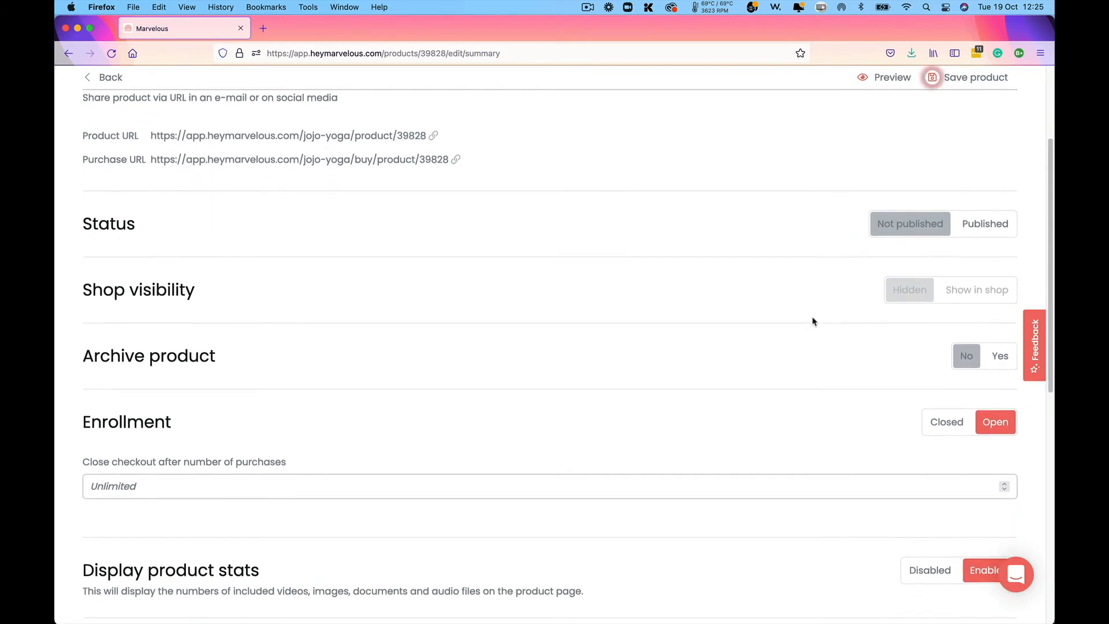
{"action": "scroll", "coordinate": [813, 322], "scroll_direction": "down", "scroll_amount": 2}
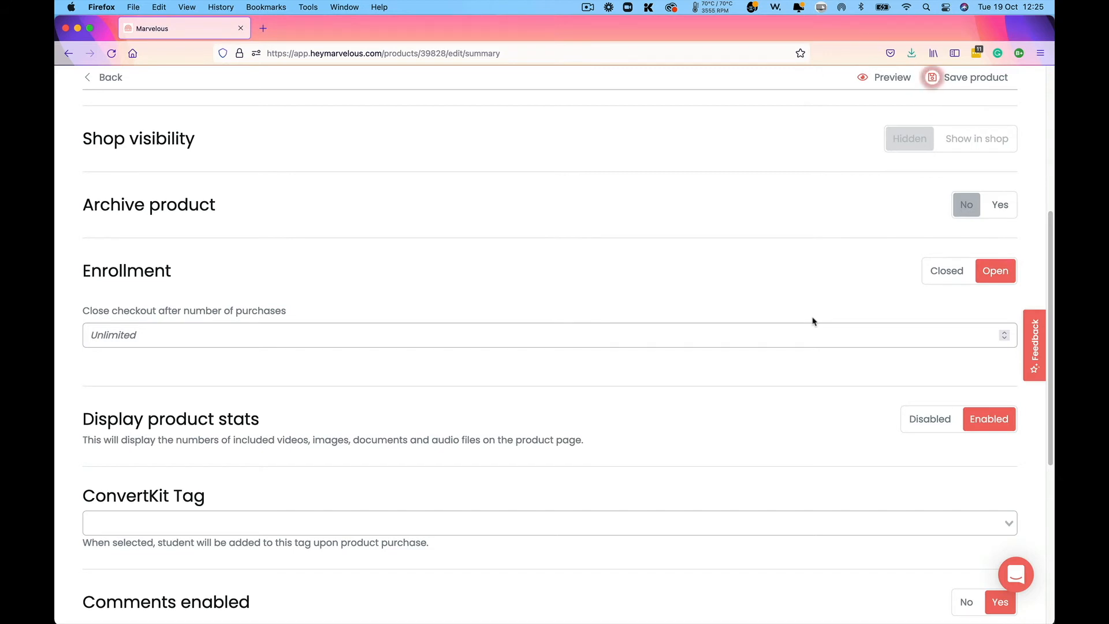
{"action": "scroll", "coordinate": [856, 361], "scroll_direction": "down", "scroll_amount": 5}
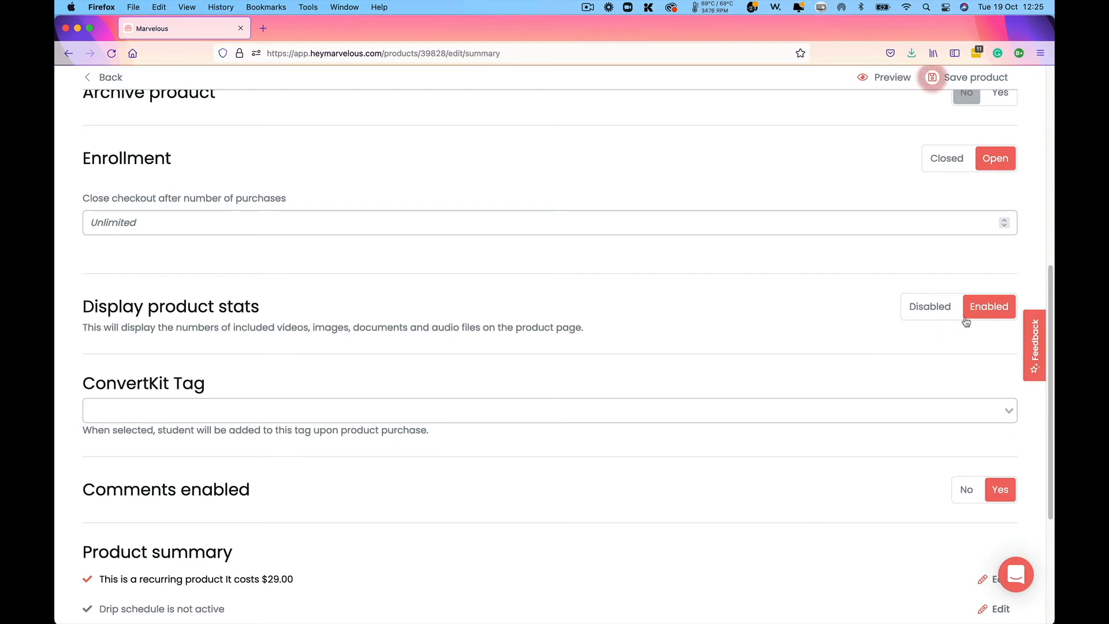
{"action": "left_click", "coordinate": [923, 313]}
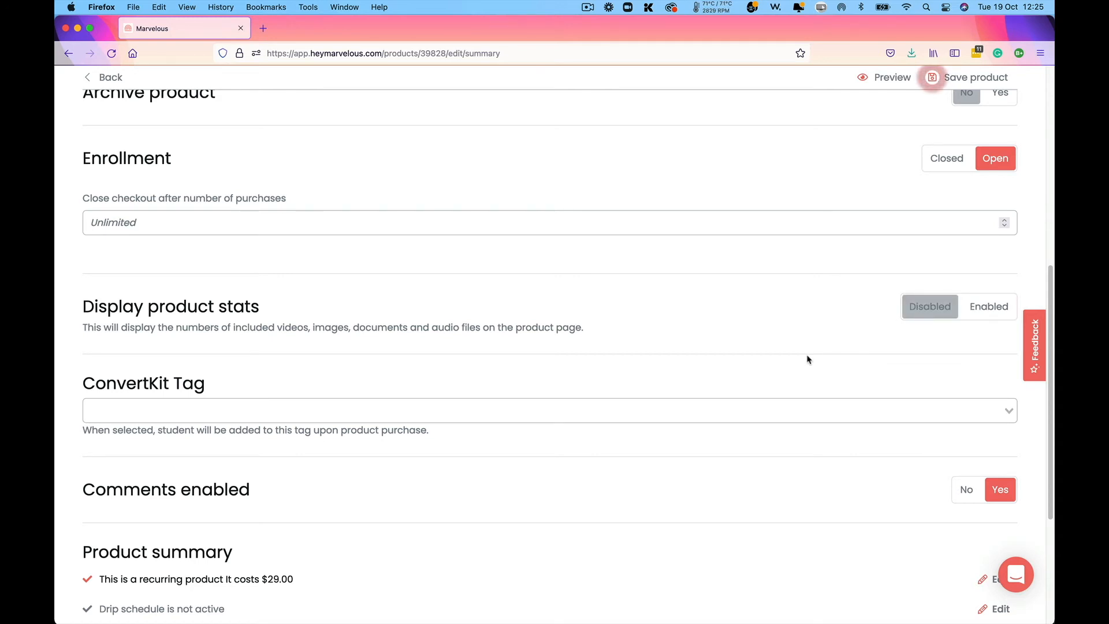
Step: Try turning comments off for the product and set them back to Yes
{"action": "scroll", "coordinate": [806, 359], "scroll_direction": "down", "scroll_amount": 3}
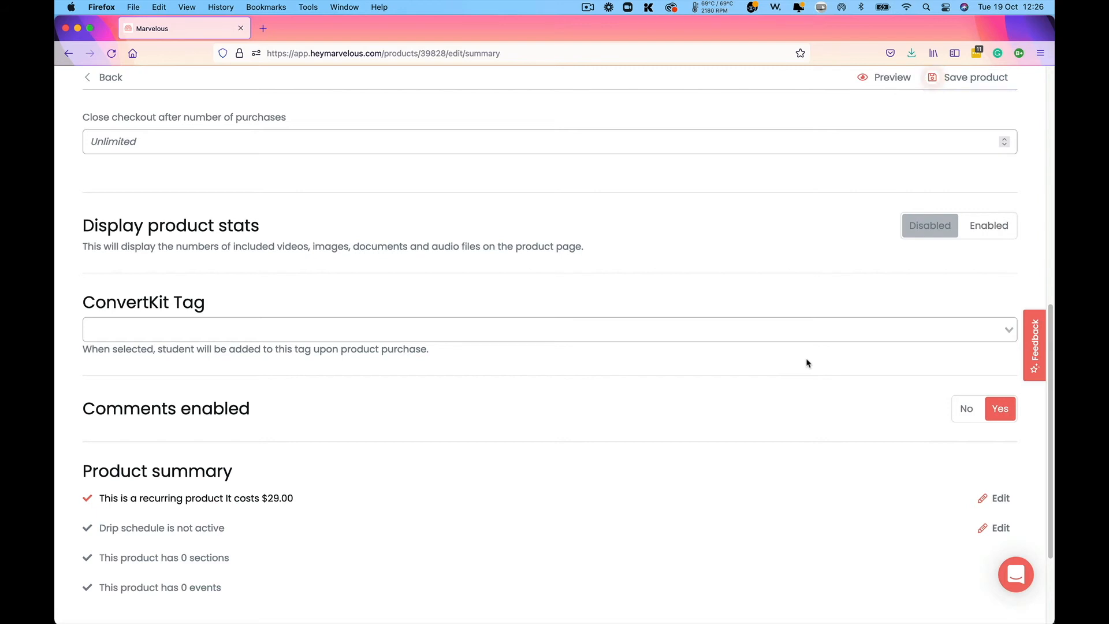
{"action": "left_click", "coordinate": [972, 415]}
{"action": "left_click", "coordinate": [992, 415]}
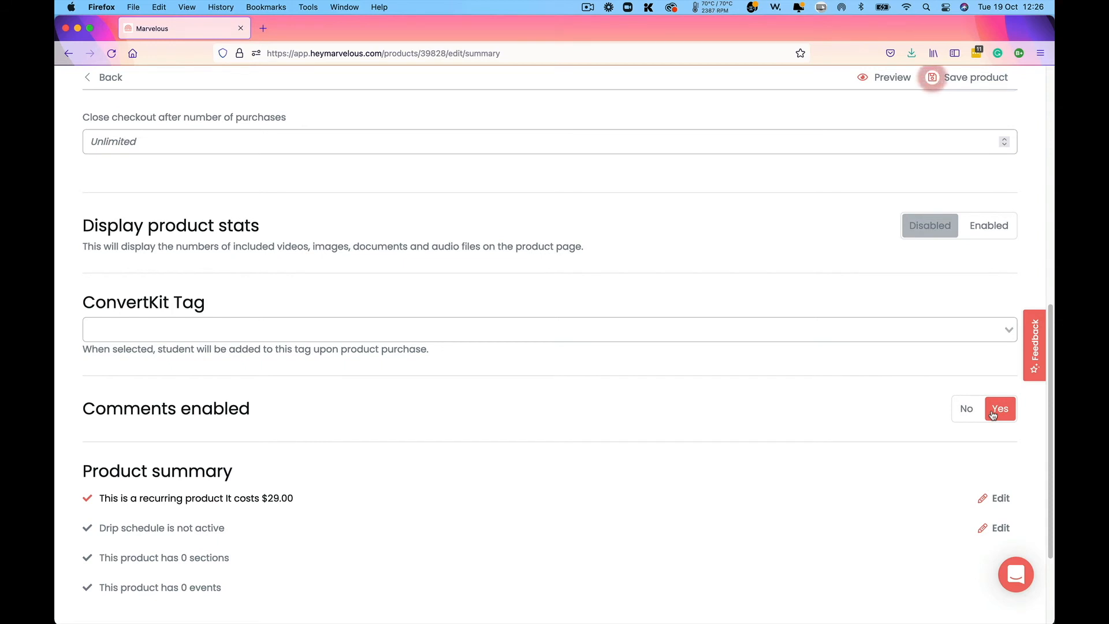
Step: Set the product's status to Published, make it show in the shop, and save the product
{"action": "scroll", "coordinate": [826, 560], "scroll_direction": "up", "scroll_amount": 5}
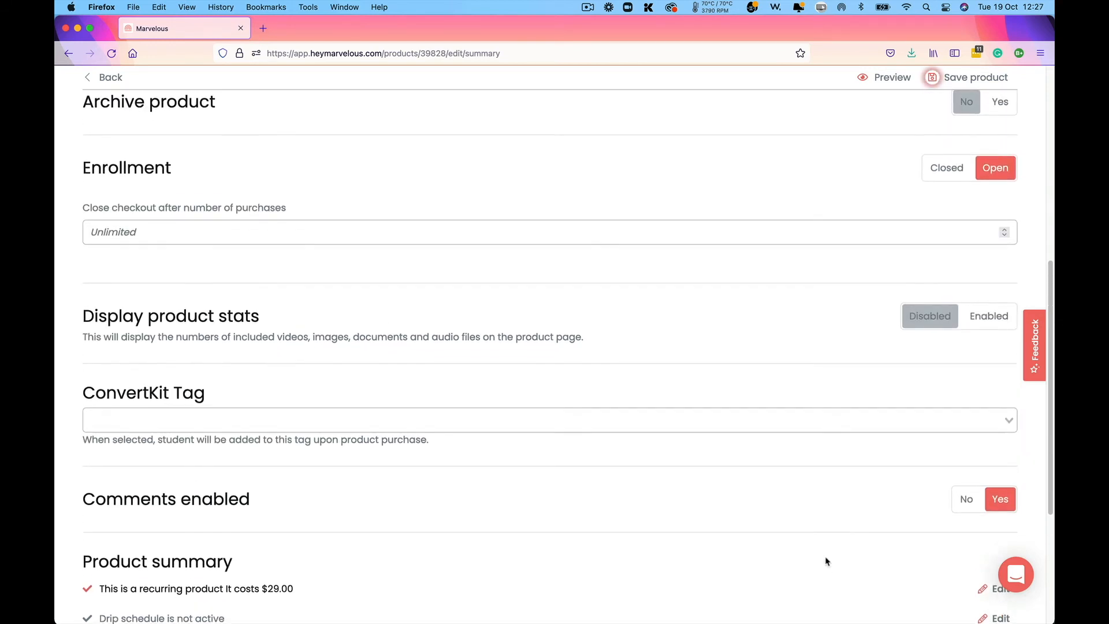
{"action": "scroll", "coordinate": [826, 559], "scroll_direction": "up", "scroll_amount": 5}
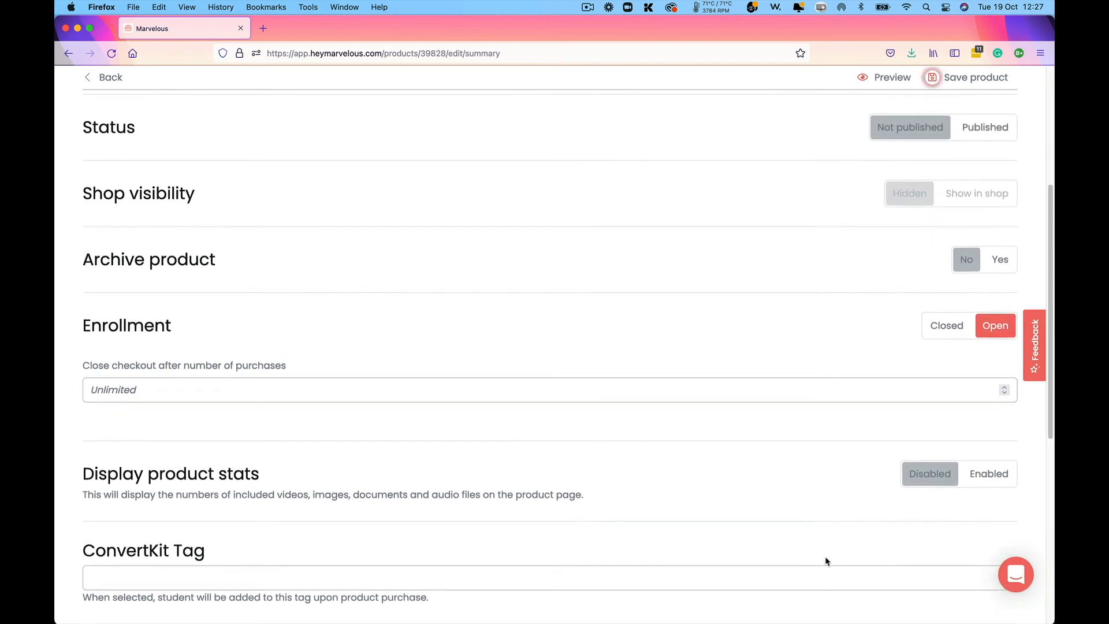
{"action": "left_click", "coordinate": [978, 256]}
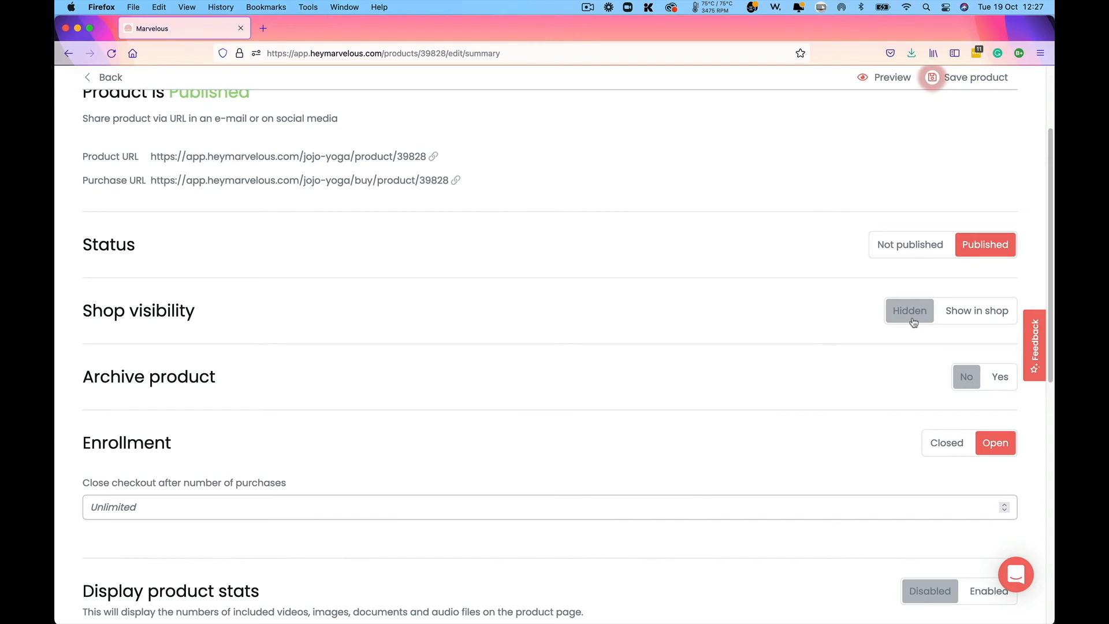
{"action": "left_click", "coordinate": [972, 322]}
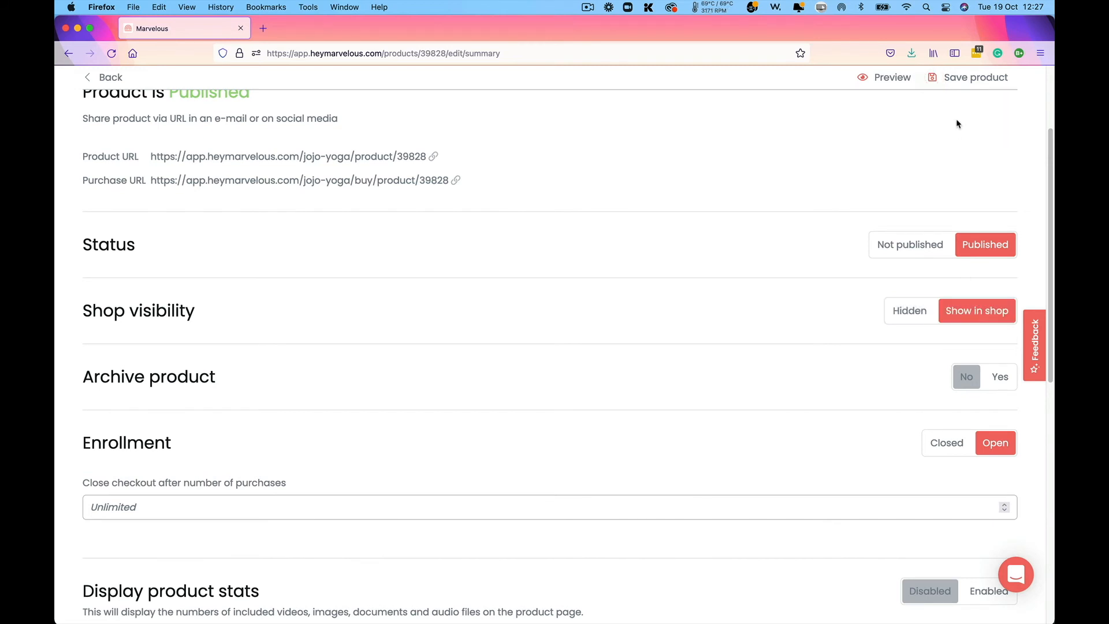
{"action": "left_click", "coordinate": [964, 81]}
Step: Preview the product's student page and compare its header image with the images in the product details
{"action": "left_click", "coordinate": [878, 81]}
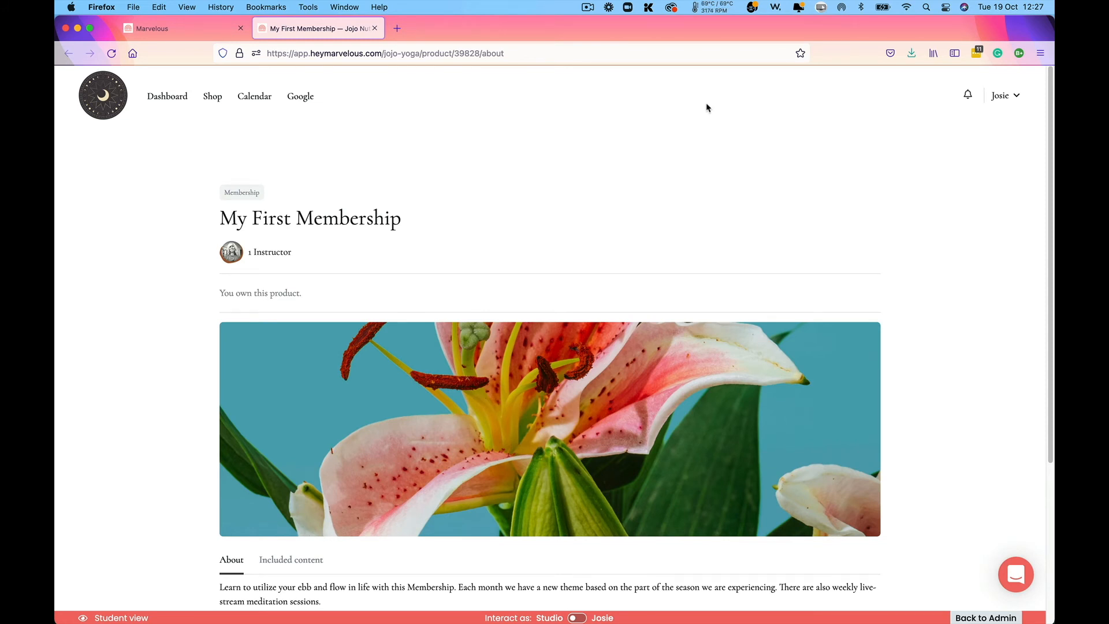
{"action": "scroll", "coordinate": [706, 107], "scroll_direction": "down", "scroll_amount": 3}
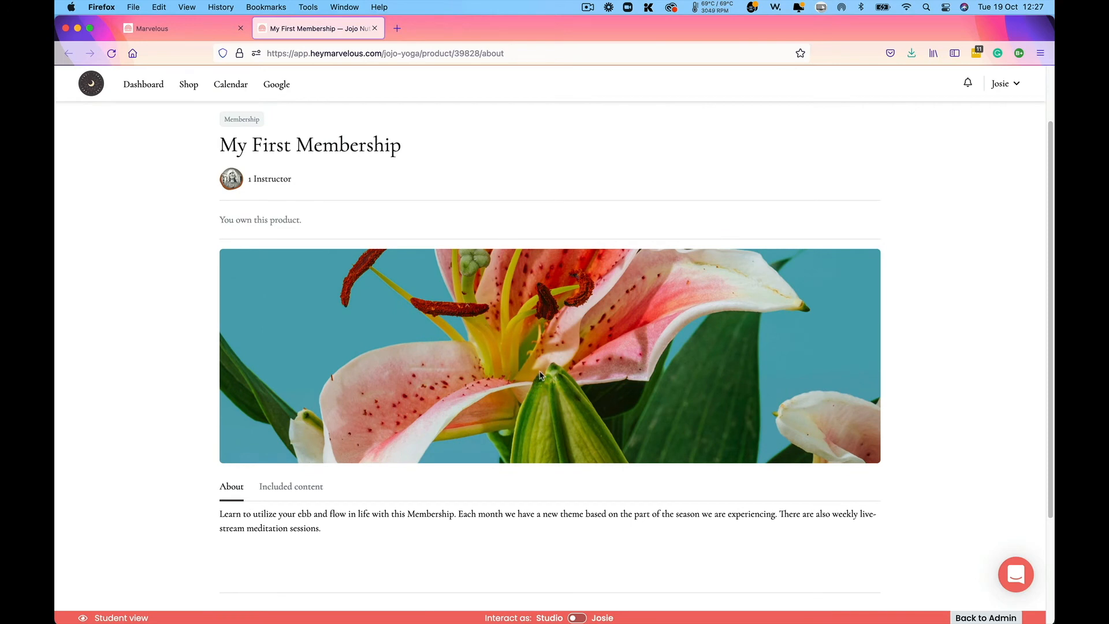
{"action": "left_click", "coordinate": [200, 29]}
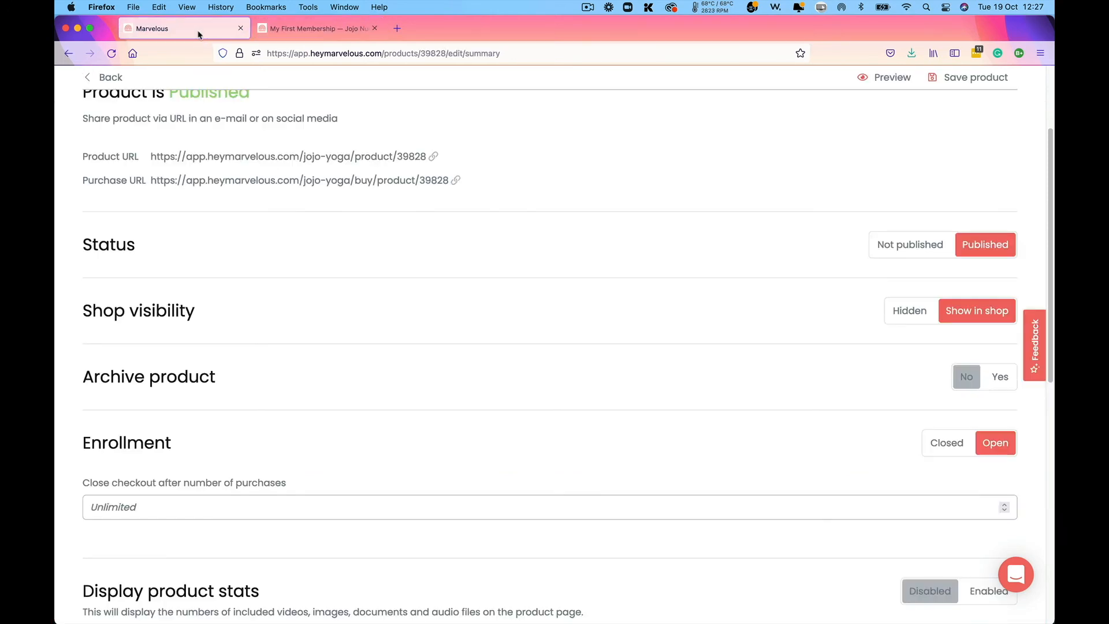
{"action": "scroll", "coordinate": [204, 243], "scroll_direction": "up", "scroll_amount": 5}
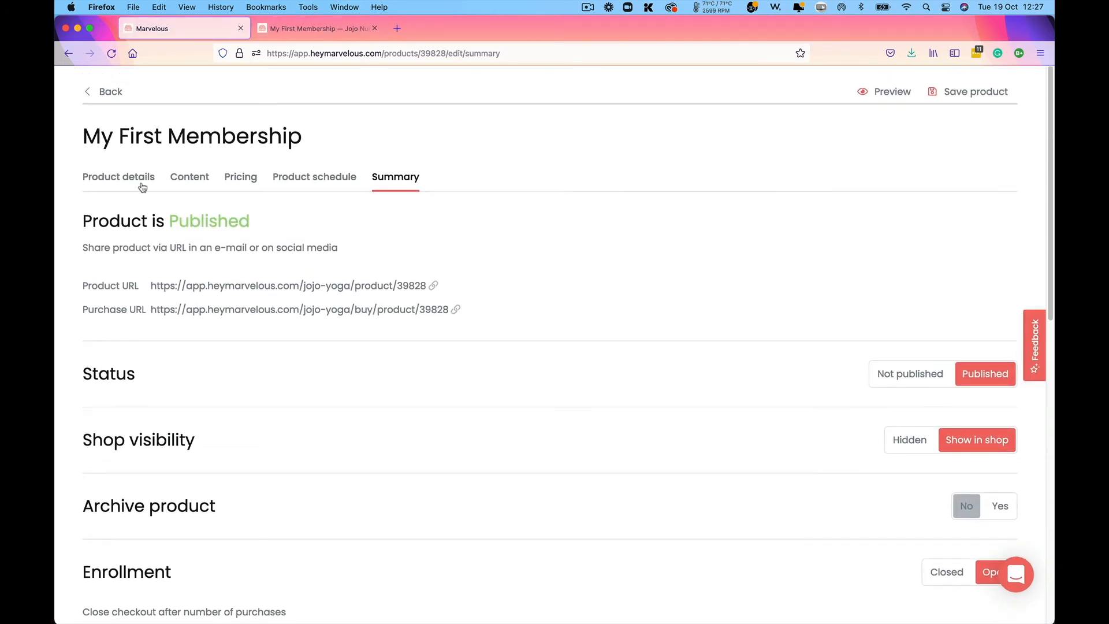
{"action": "left_click", "coordinate": [141, 183]}
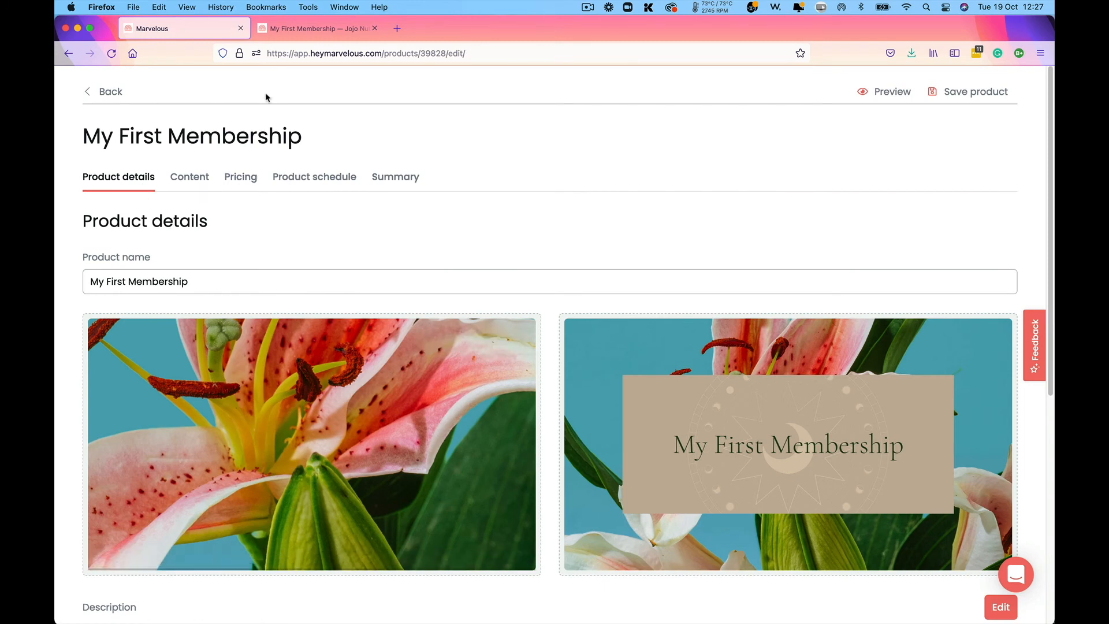
Step: Examine the included content on the product's student page
{"action": "left_click", "coordinate": [301, 29]}
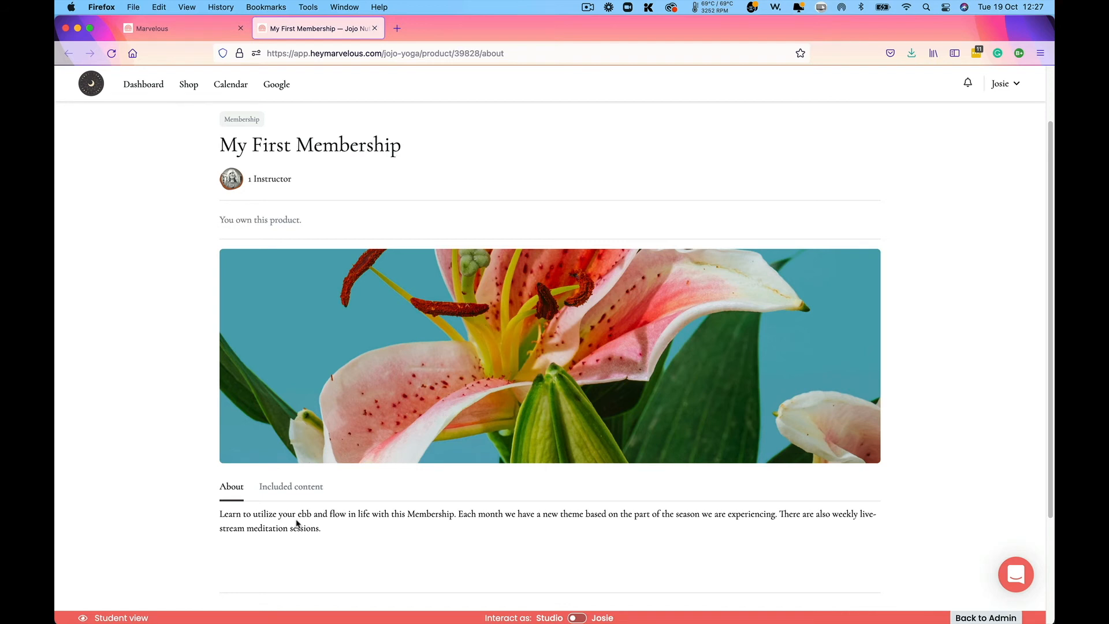
{"action": "left_click", "coordinate": [296, 492]}
{"action": "scroll", "coordinate": [299, 495], "scroll_direction": "down", "scroll_amount": 5}
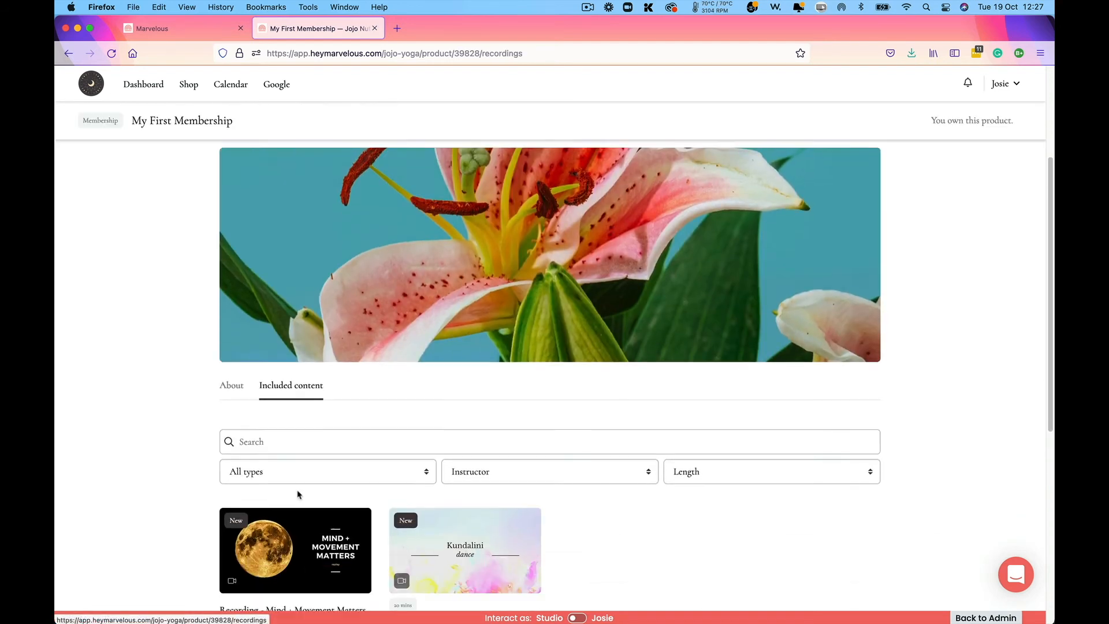
{"action": "scroll", "coordinate": [297, 493], "scroll_direction": "up", "scroll_amount": 5}
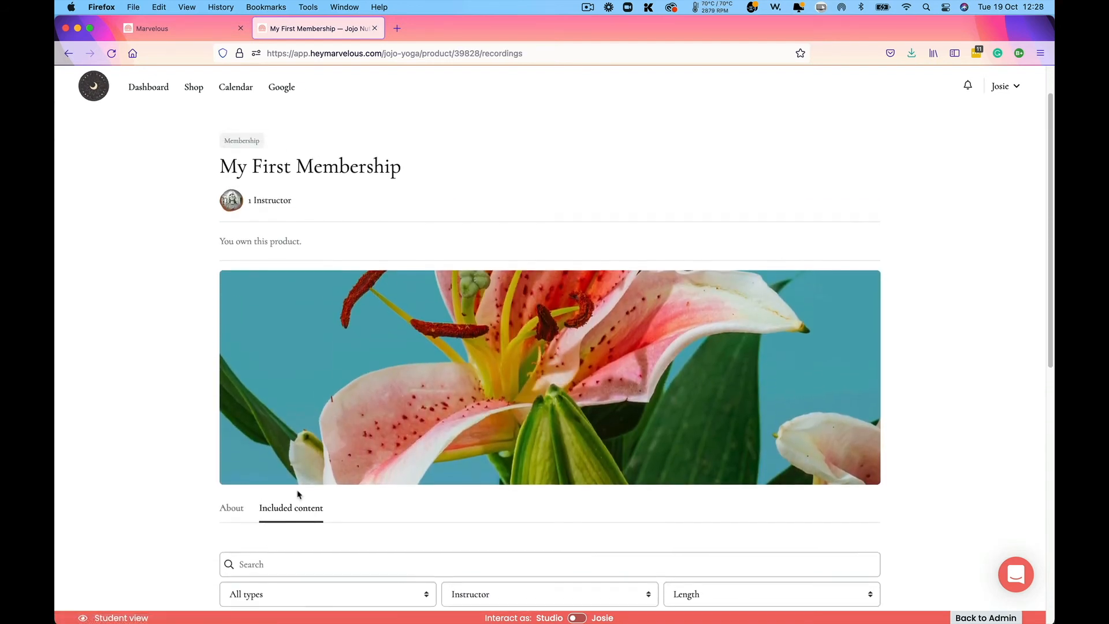
Step: Find My First Membership in the shop, compare its thumbnail with the product details, and open its product page
{"action": "left_click", "coordinate": [212, 97]}
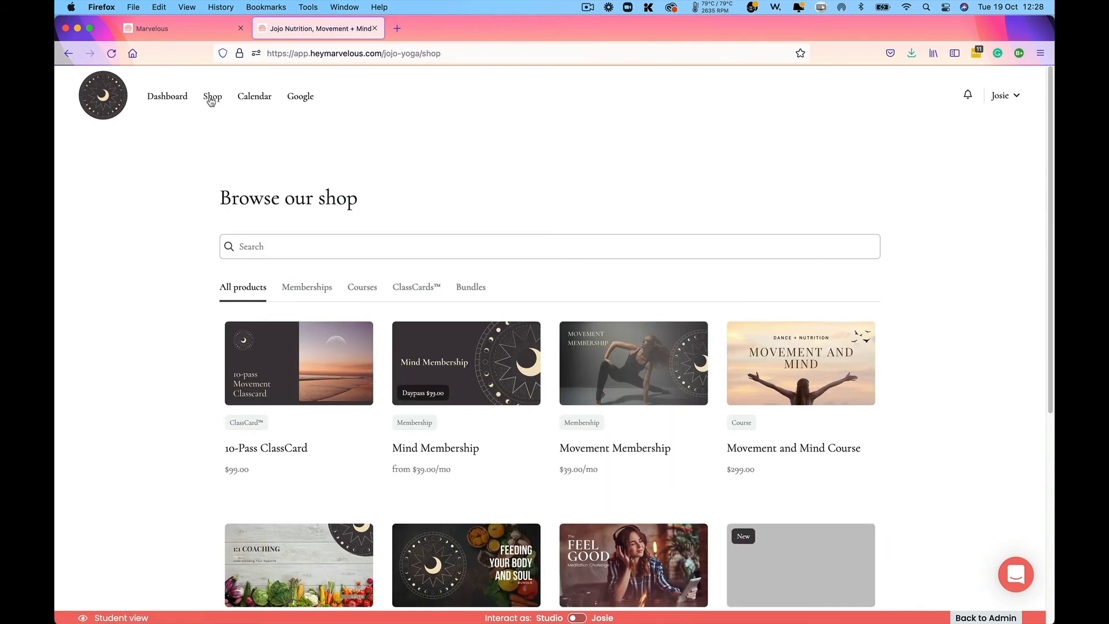
{"action": "scroll", "coordinate": [279, 377], "scroll_direction": "down", "scroll_amount": 3}
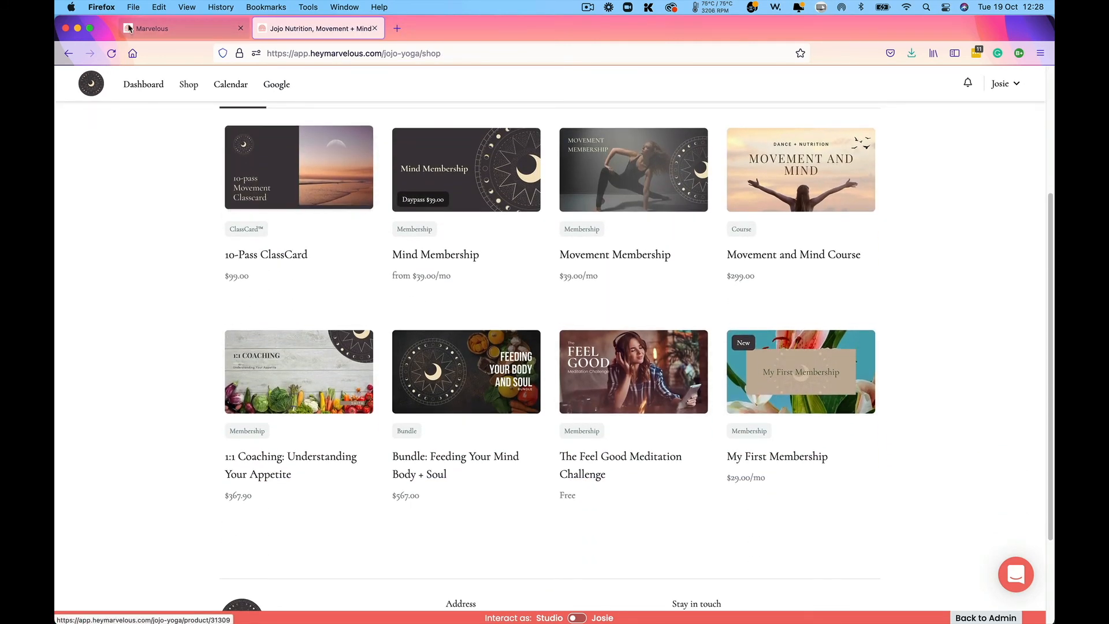
{"action": "left_click", "coordinate": [150, 32]}
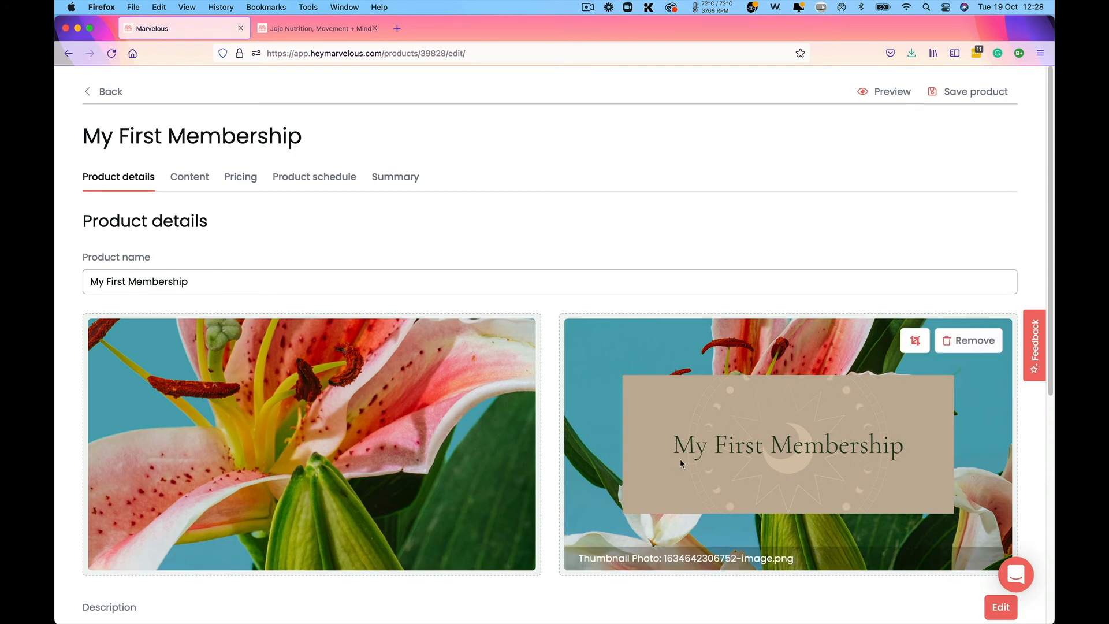
{"action": "left_click", "coordinate": [316, 29]}
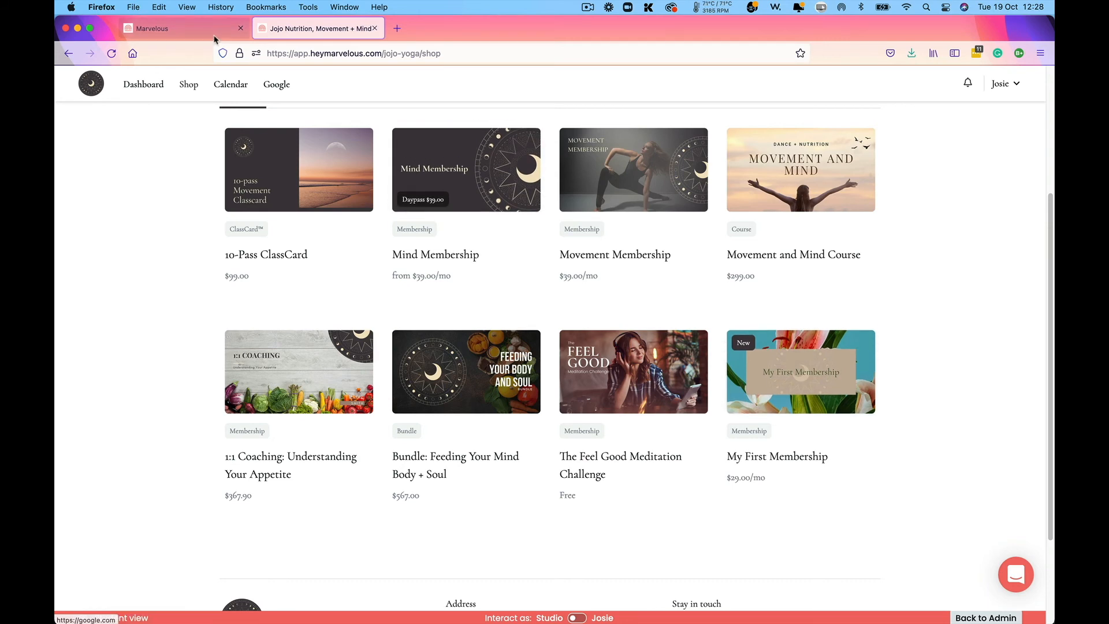
{"action": "left_click", "coordinate": [789, 375]}
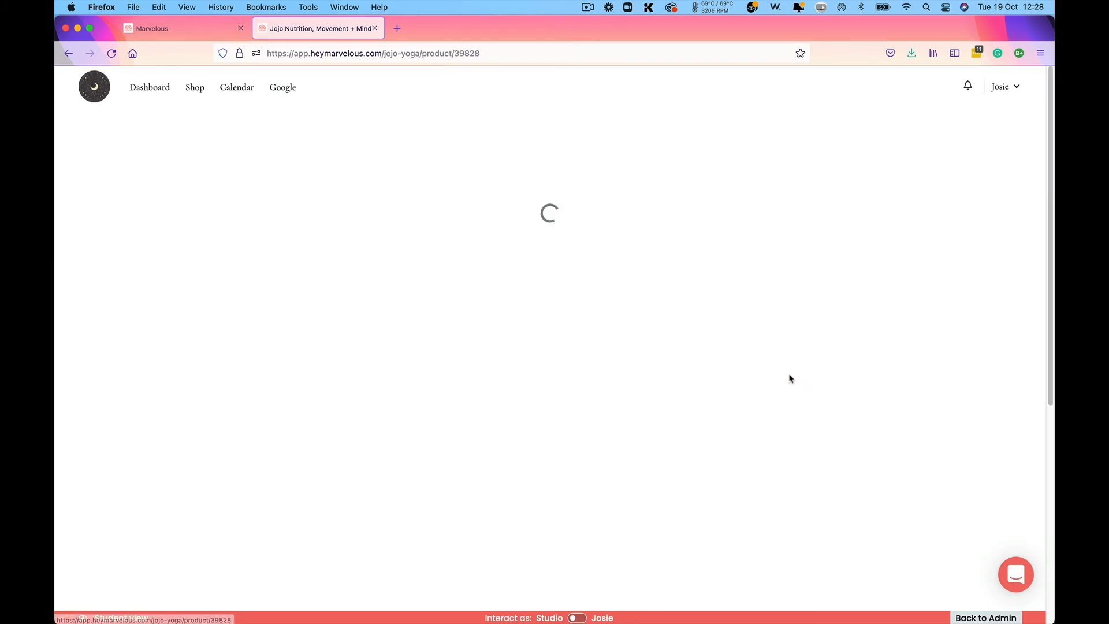
Step: Review the product page and the product details, including the description and the free sample content setting
{"action": "scroll", "coordinate": [410, 348], "scroll_direction": "down", "scroll_amount": 3}
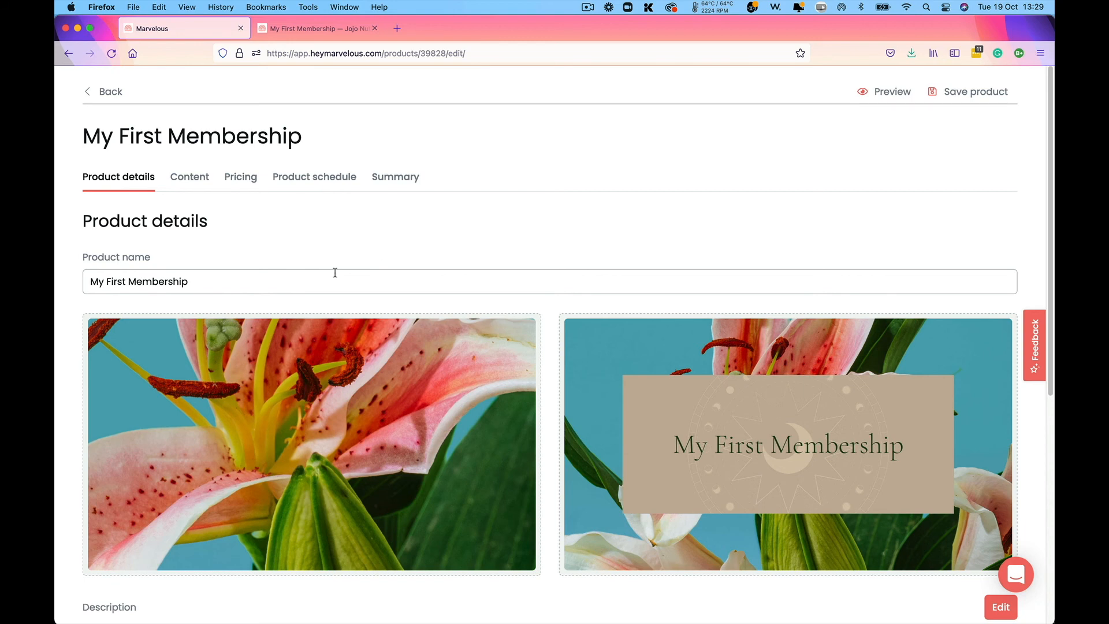
{"action": "scroll", "coordinate": [335, 277], "scroll_direction": "down", "scroll_amount": 5}
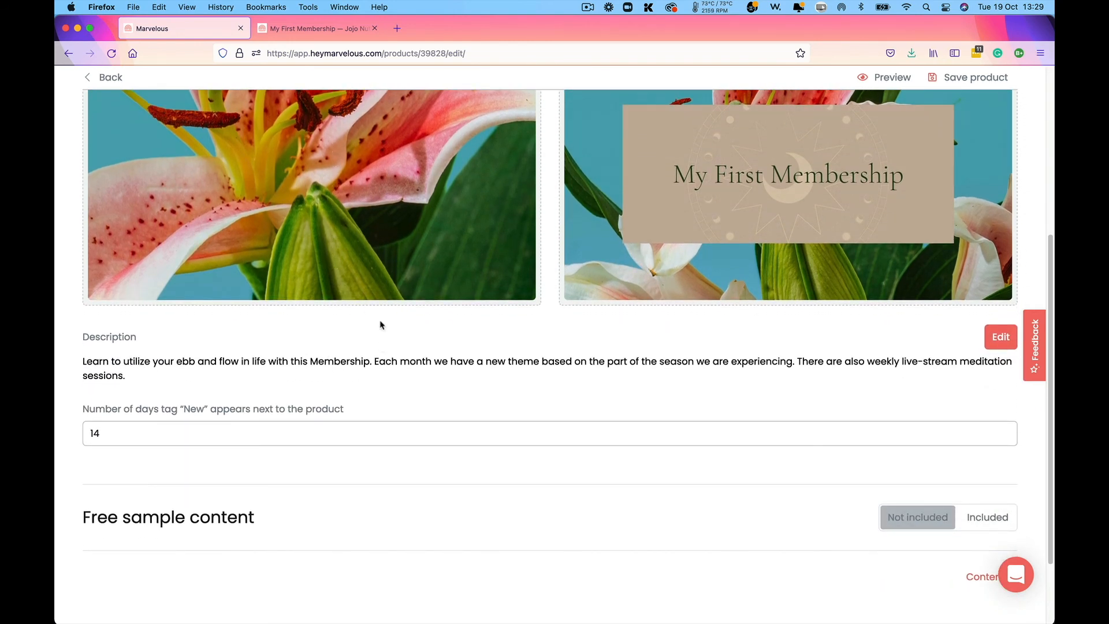
{"action": "scroll", "coordinate": [379, 321], "scroll_direction": "up", "scroll_amount": 4}
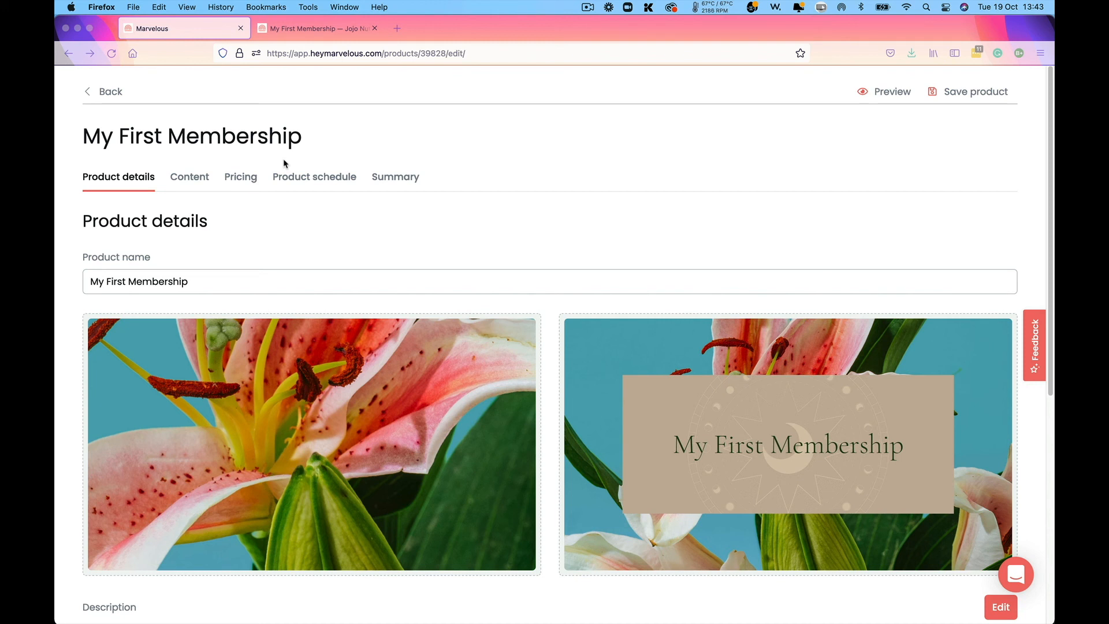
Step: Close the product editor, go from the student view to the teacher dashboard, and reopen My First Membership for editing
{"action": "left_click", "coordinate": [240, 29]}
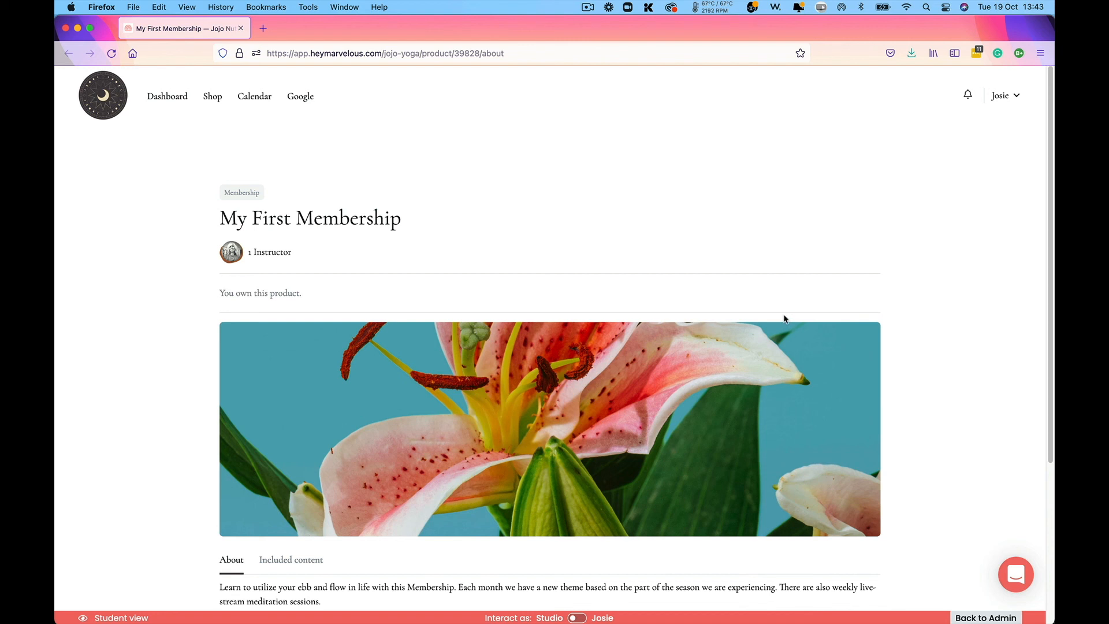
{"action": "left_click", "coordinate": [1018, 99]}
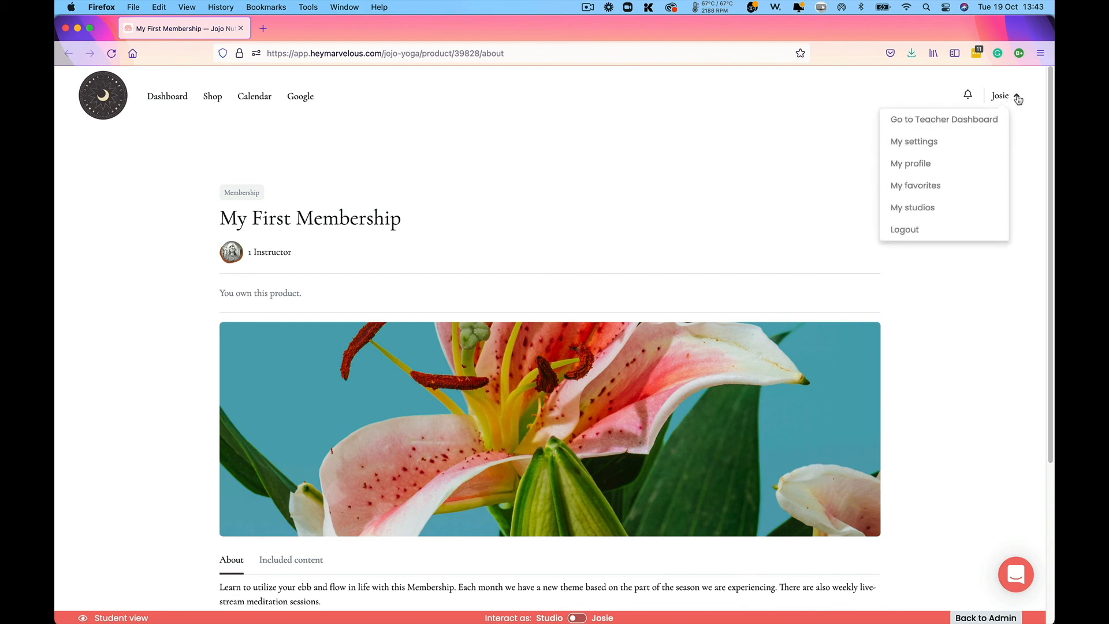
{"action": "left_click", "coordinate": [957, 120]}
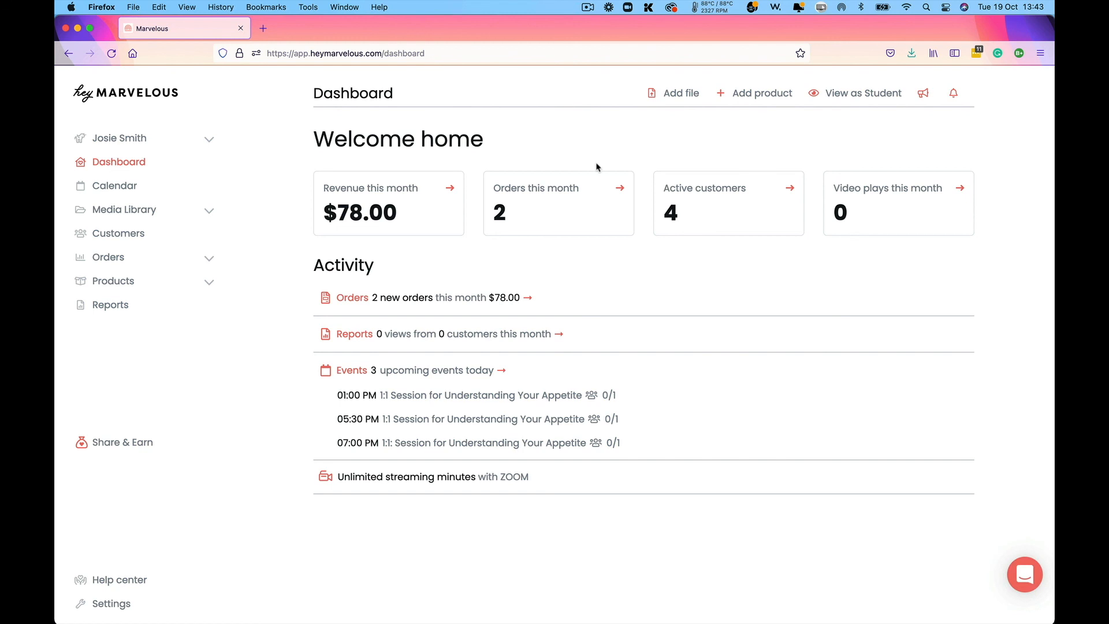
{"action": "left_click", "coordinate": [131, 286]}
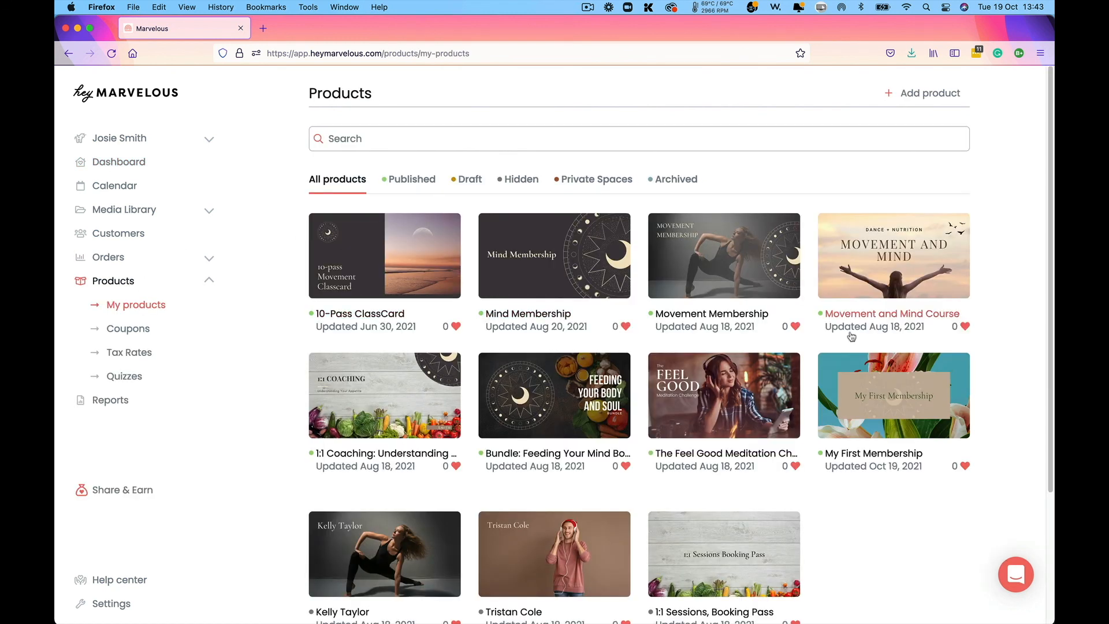
{"action": "left_click", "coordinate": [887, 405]}
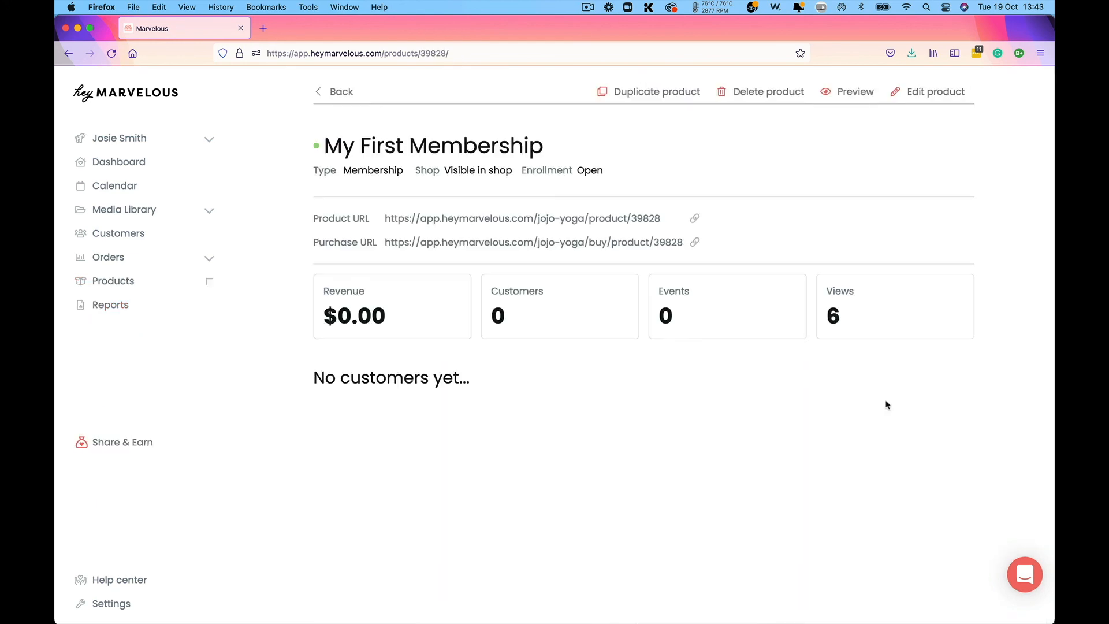
{"action": "left_click", "coordinate": [927, 97]}
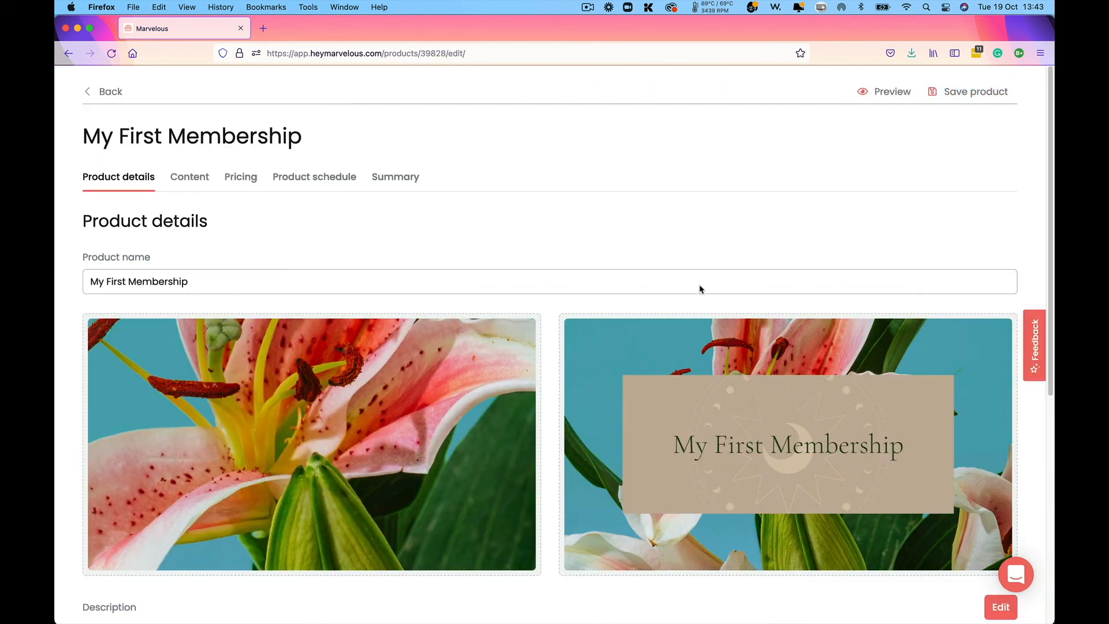